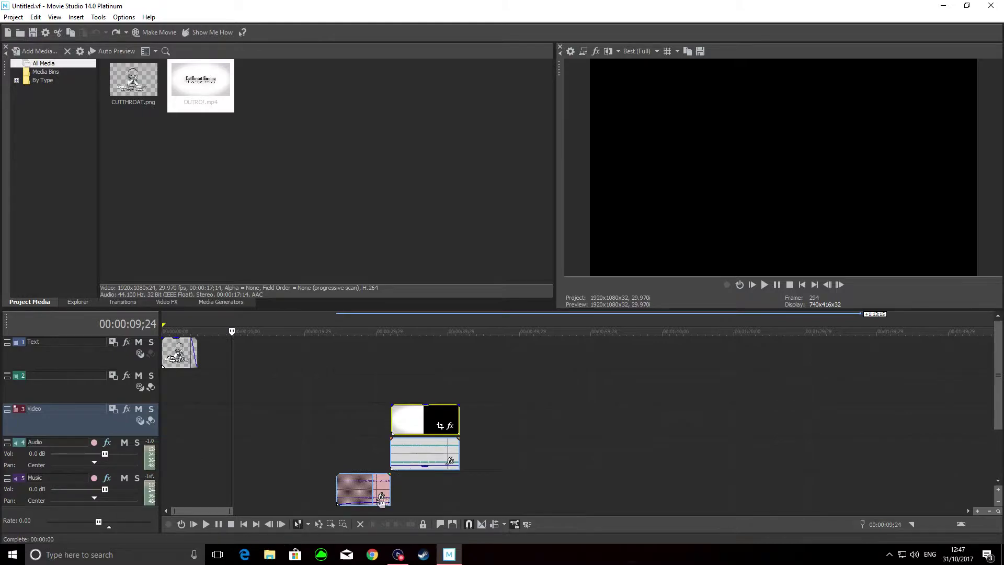
- Move the outro and music clips farther along the timeline to free space after the opening logo
{"action": "left_click_drag", "start_coordinate": [382, 497], "coordinate": [974, 497]}
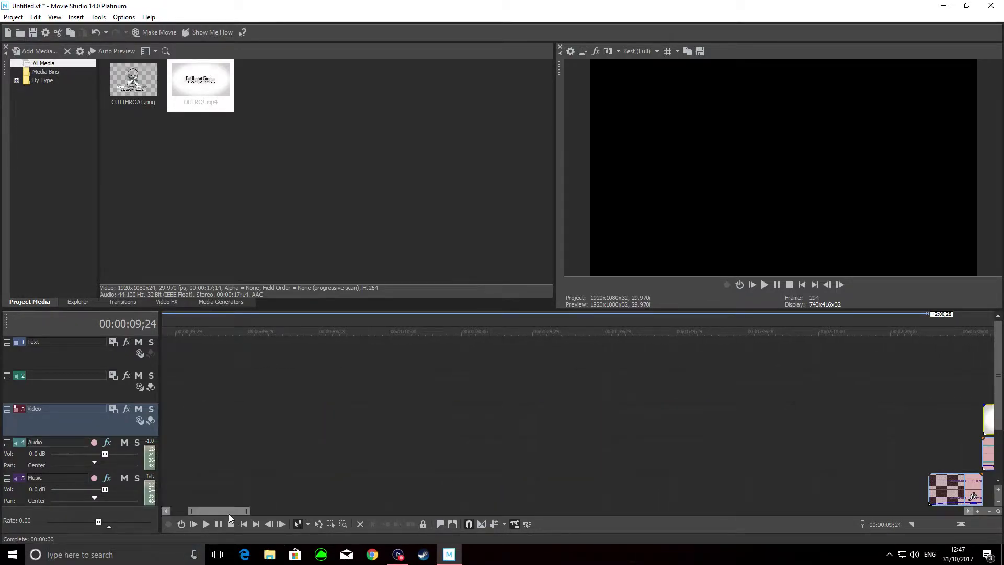
{"action": "left_click_drag", "start_coordinate": [228, 514], "coordinate": [184, 510]}
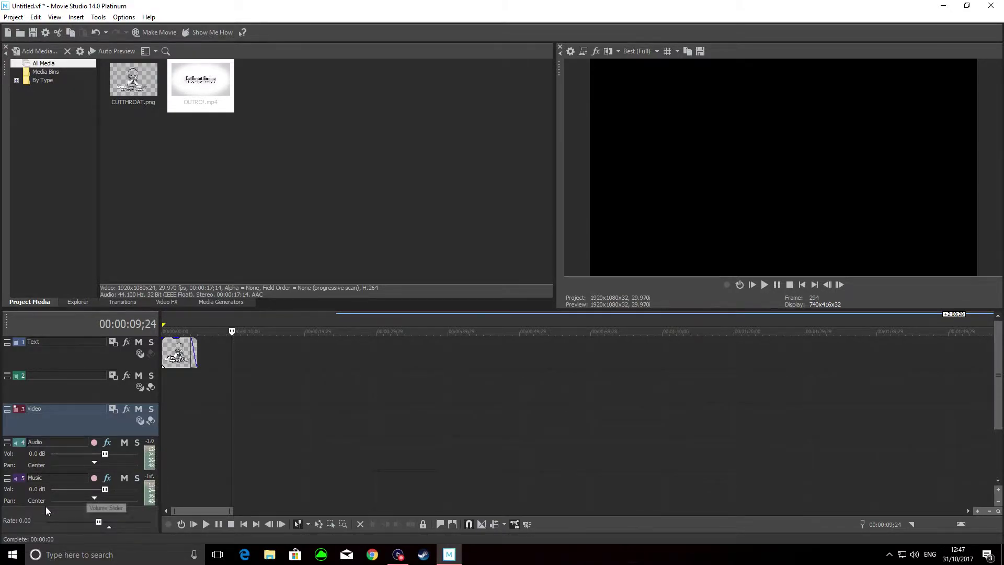
- Import Video 14 from the Logitech Webcam folder and place it at the start of track 2
{"action": "left_click", "coordinate": [41, 50]}
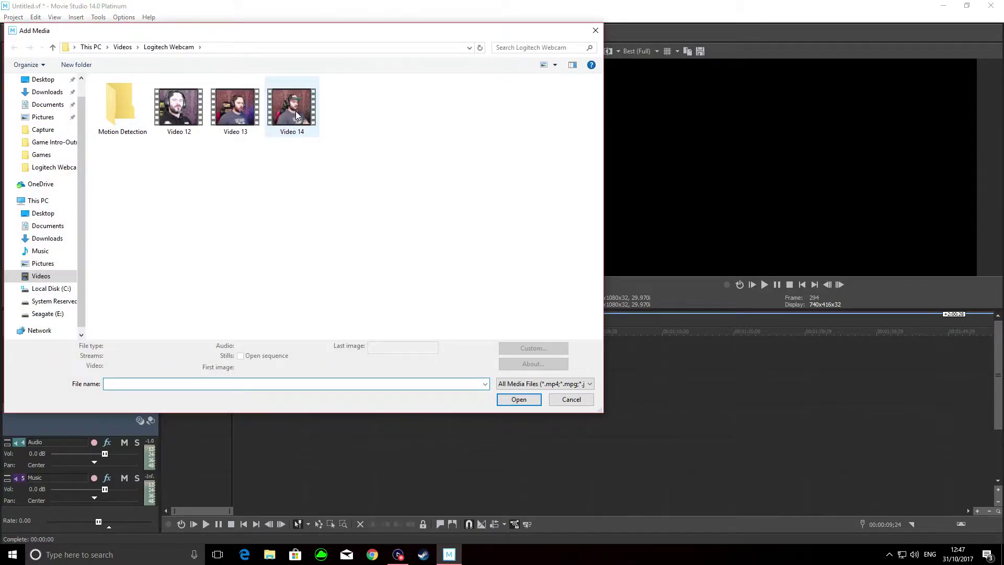
{"action": "left_click", "coordinate": [291, 121]}
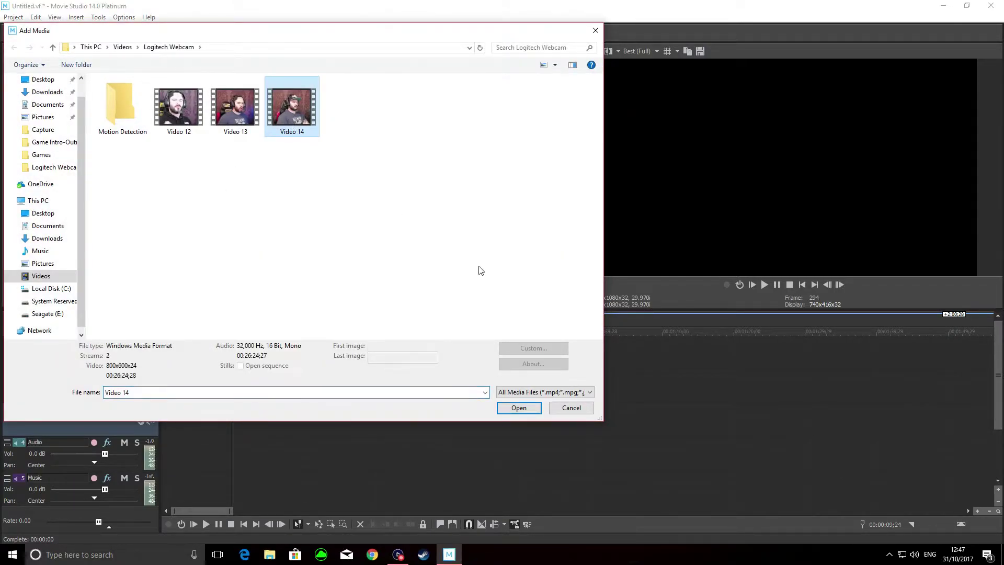
{"action": "left_click", "coordinate": [519, 409]}
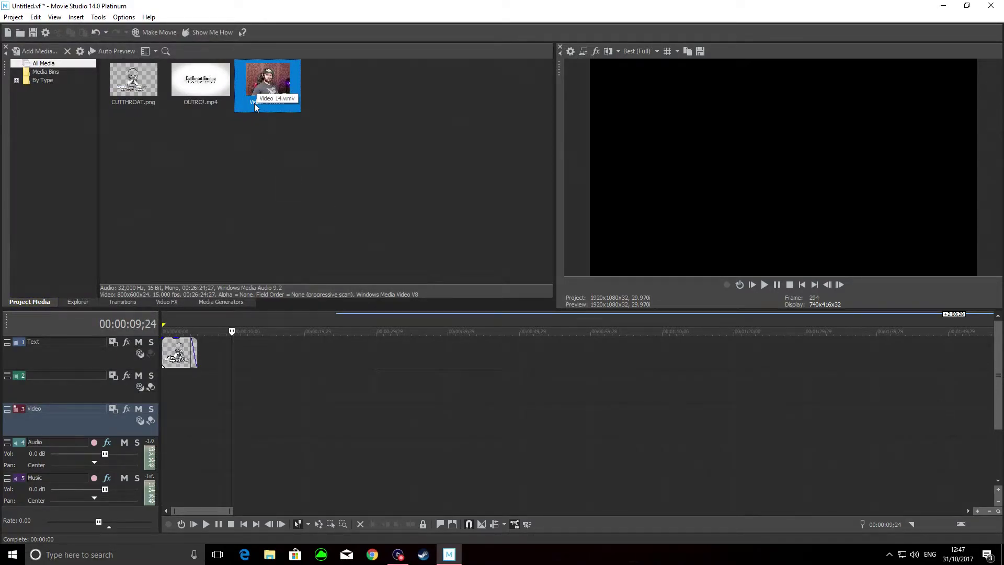
{"action": "left_click_drag", "start_coordinate": [282, 105], "coordinate": [168, 400]}
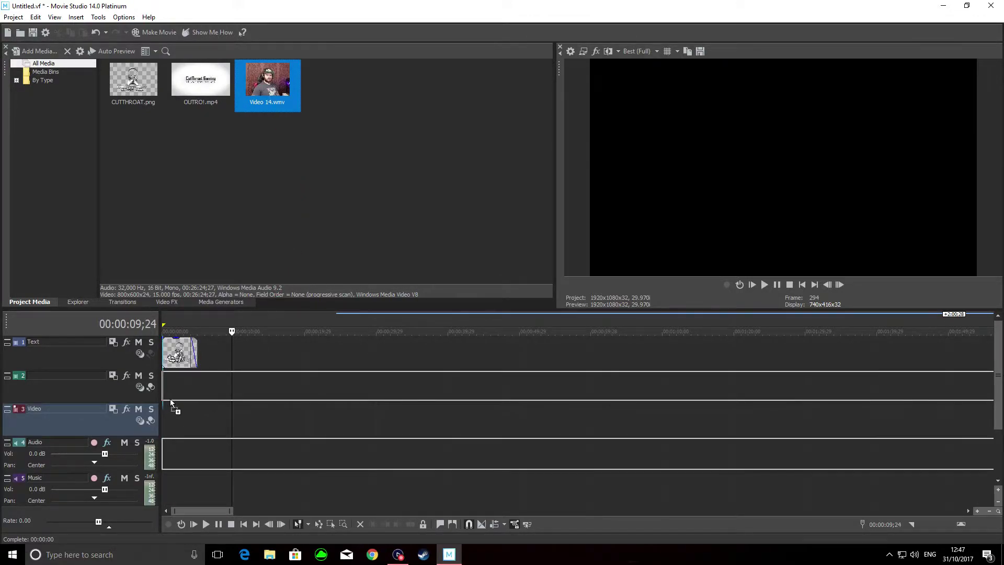
{"action": "left_click_drag", "start_coordinate": [170, 399], "coordinate": [170, 398]}
- Move the outro and music clips beyond the end of the webcam footage
{"action": "left_click_drag", "start_coordinate": [199, 511], "coordinate": [268, 509]}
{"action": "left_click_drag", "start_coordinate": [267, 428], "coordinate": [248, 544]}
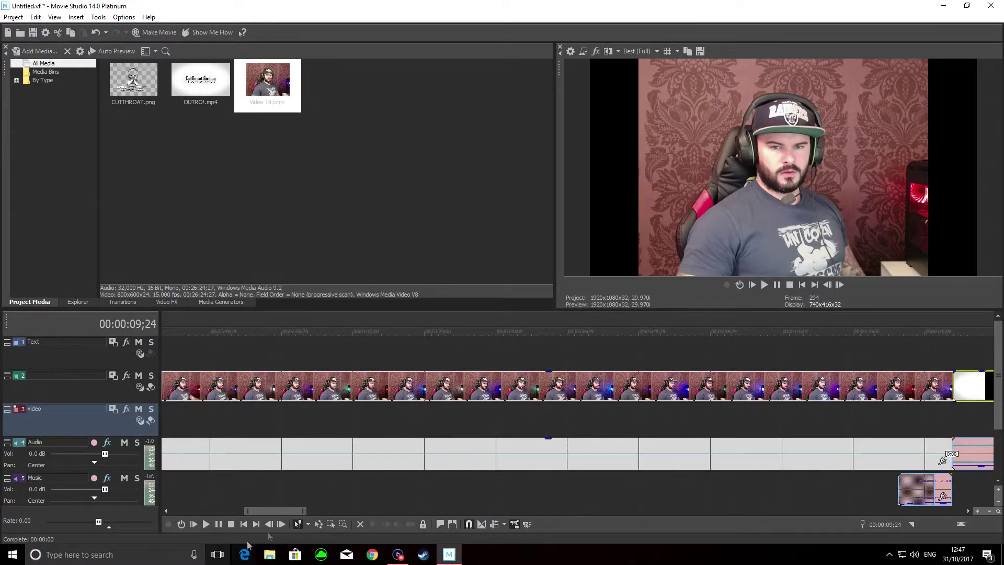
{"action": "left_click_drag", "start_coordinate": [306, 510], "coordinate": [471, 497]}
{"action": "left_click_drag", "start_coordinate": [357, 381], "coordinate": [987, 383]}
{"action": "left_click_drag", "start_coordinate": [753, 511], "coordinate": [254, 511]}
- Remove the webcam video from its group with the audio and delete the webcam audio clip from the Audio track
{"action": "left_click", "coordinate": [247, 387]}
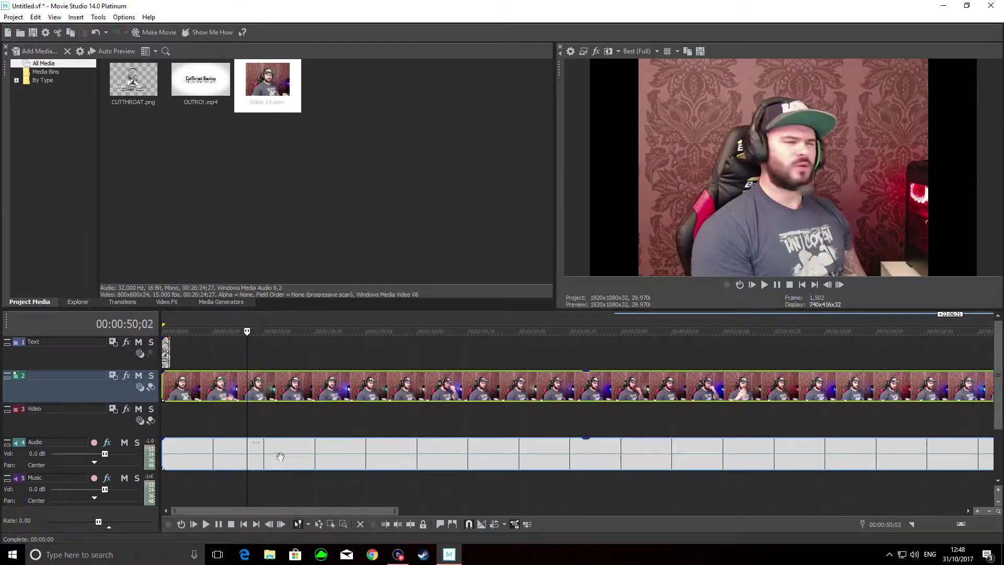
{"action": "left_click", "coordinate": [243, 455]}
{"action": "left_click", "coordinate": [250, 387]}
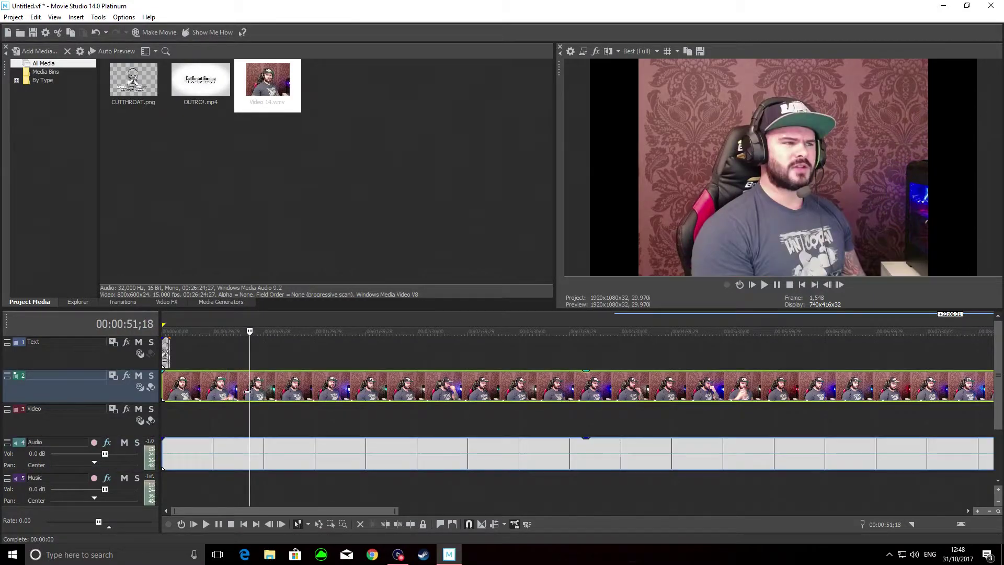
{"action": "right_click", "coordinate": [275, 390]}
{"action": "mouse_move", "coordinate": [320, 319]}
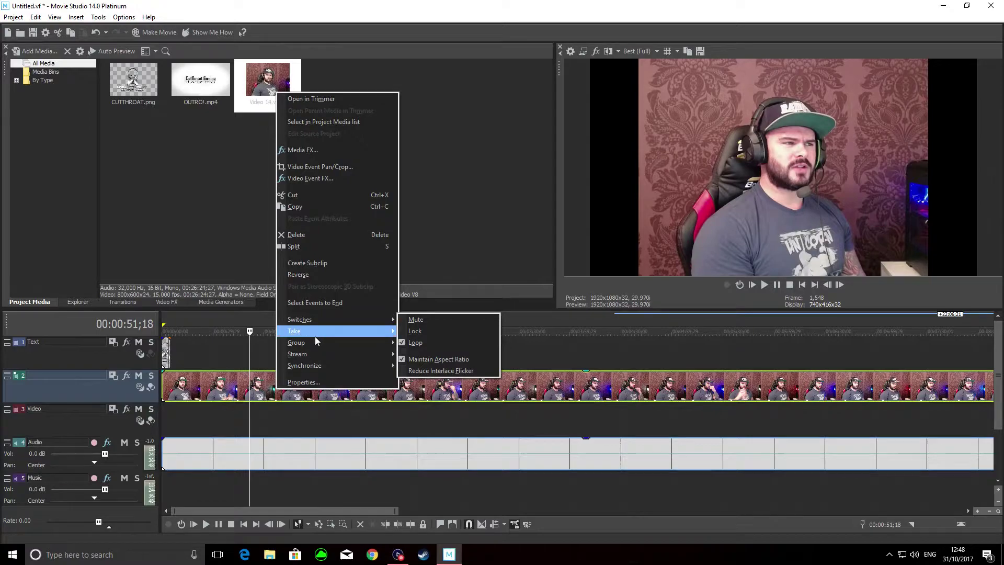
{"action": "mouse_move", "coordinate": [315, 342]}
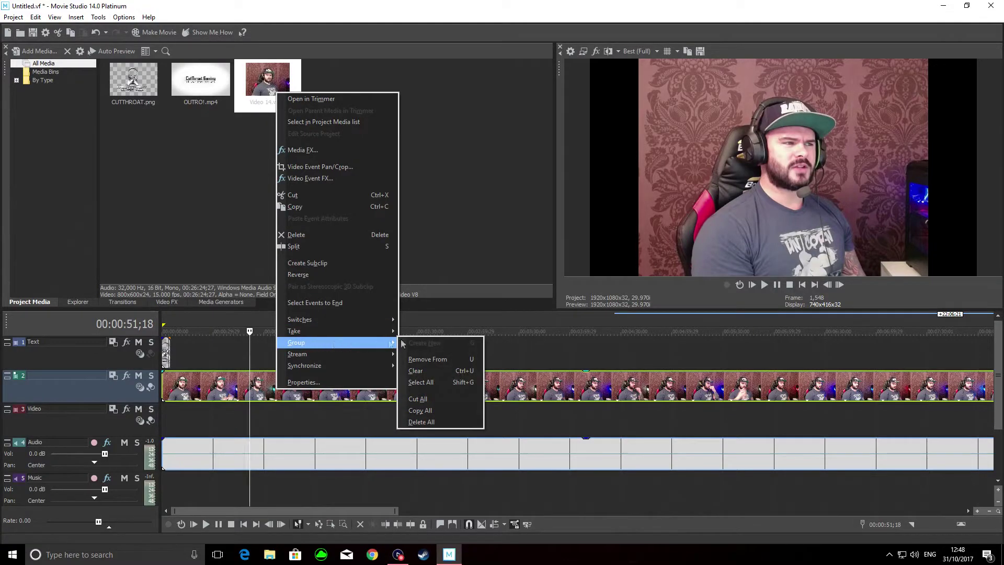
{"action": "left_click", "coordinate": [445, 359]}
{"action": "left_click", "coordinate": [245, 460]}
{"action": "right_click", "coordinate": [281, 462]}
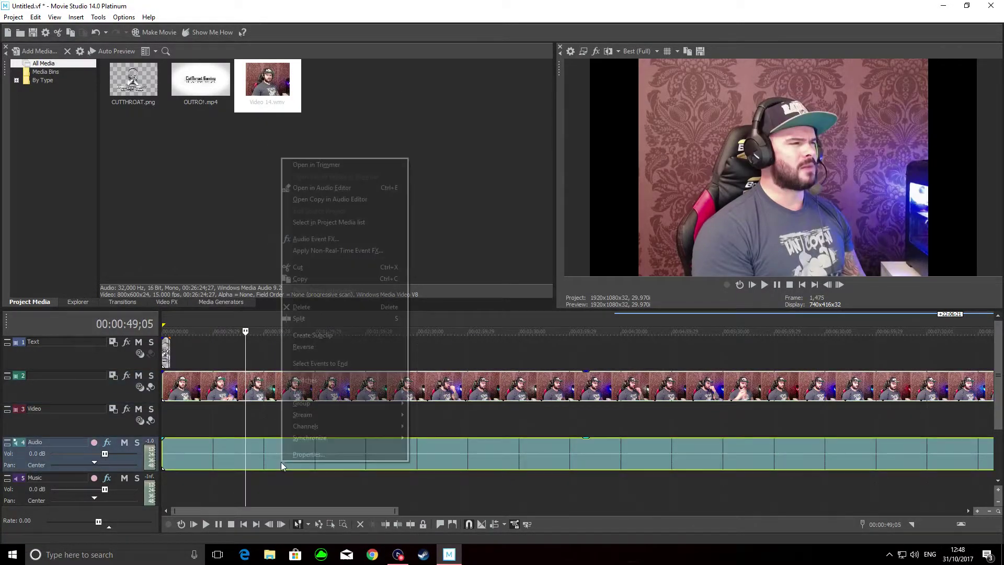
{"action": "left_click", "coordinate": [340, 310]}
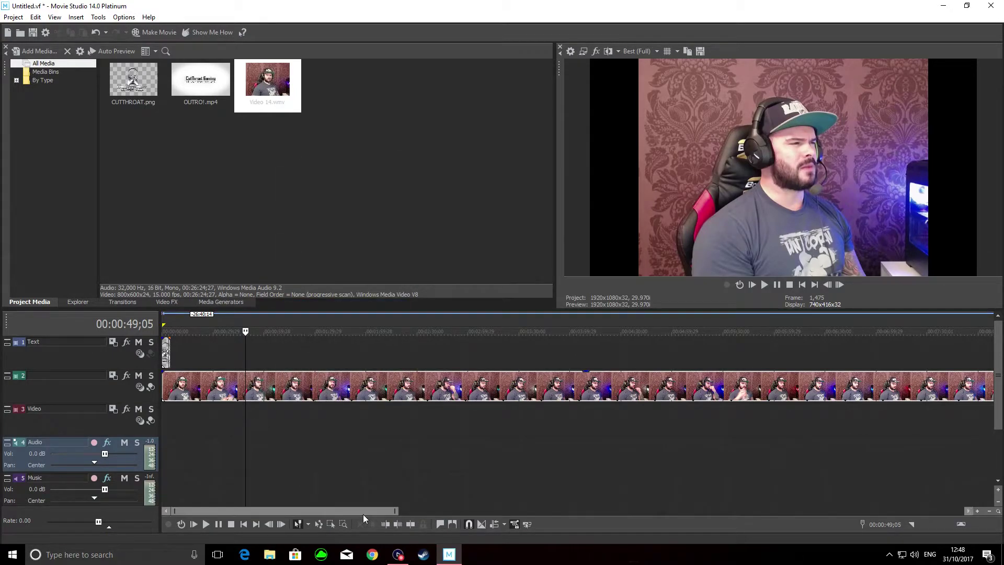
- Scrub the opening of the webcam footage to the sync cue at 00:00:13;07
{"action": "left_click_drag", "start_coordinate": [401, 507], "coordinate": [286, 507]}
{"action": "left_click_drag", "start_coordinate": [333, 331], "coordinate": [214, 343]}
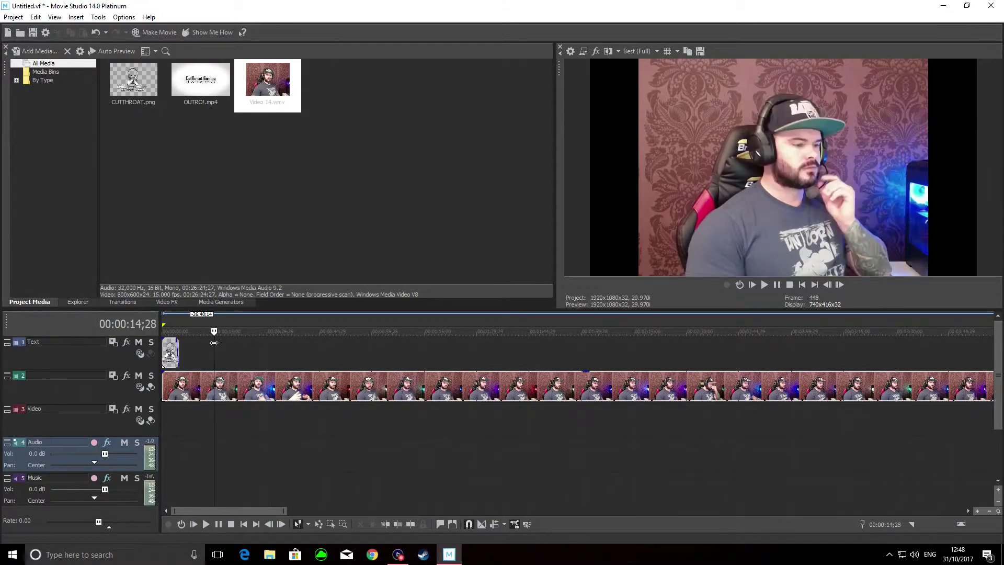
{"action": "left_click_drag", "start_coordinate": [286, 507], "coordinate": [180, 506]}
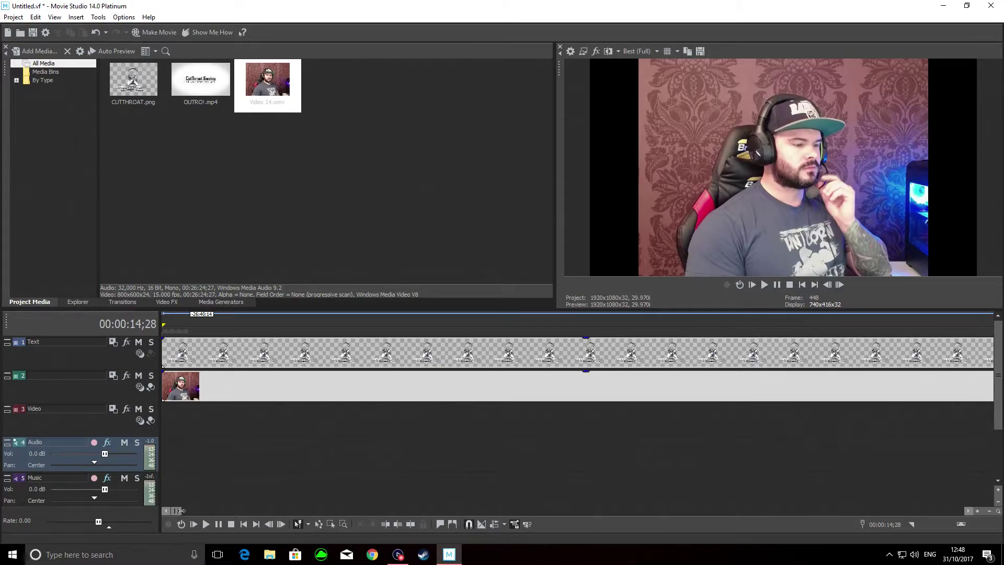
{"action": "left_click_drag", "start_coordinate": [180, 510], "coordinate": [210, 510]}
{"action": "mouse_move", "coordinate": [345, 331]}
{"action": "left_mouse_down"}
{"action": "mouse_move", "coordinate": [281, 330]}
{"action": "mouse_move", "coordinate": [332, 325]}
{"action": "left_mouse_up"}
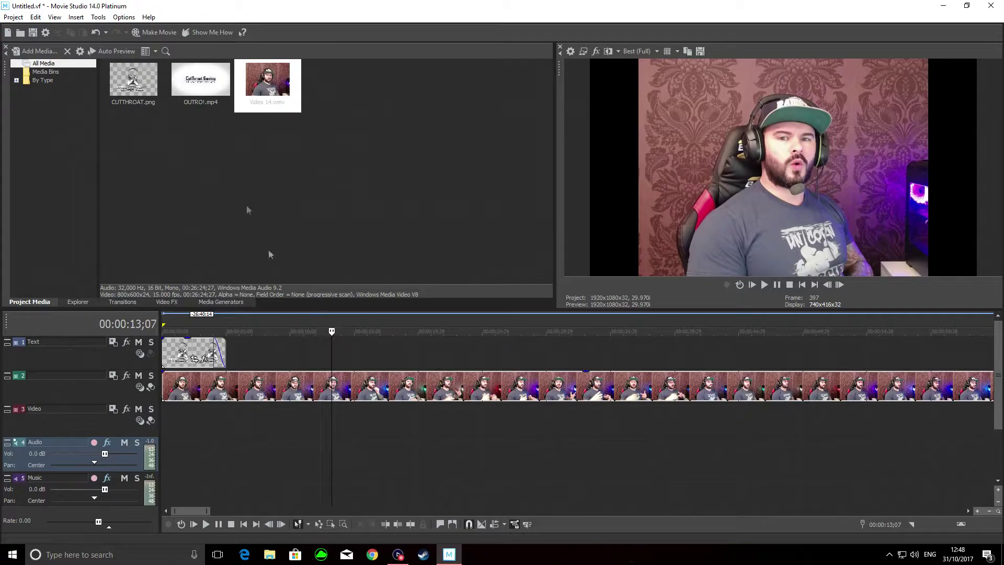
{"action": "left_click", "coordinate": [39, 48]}
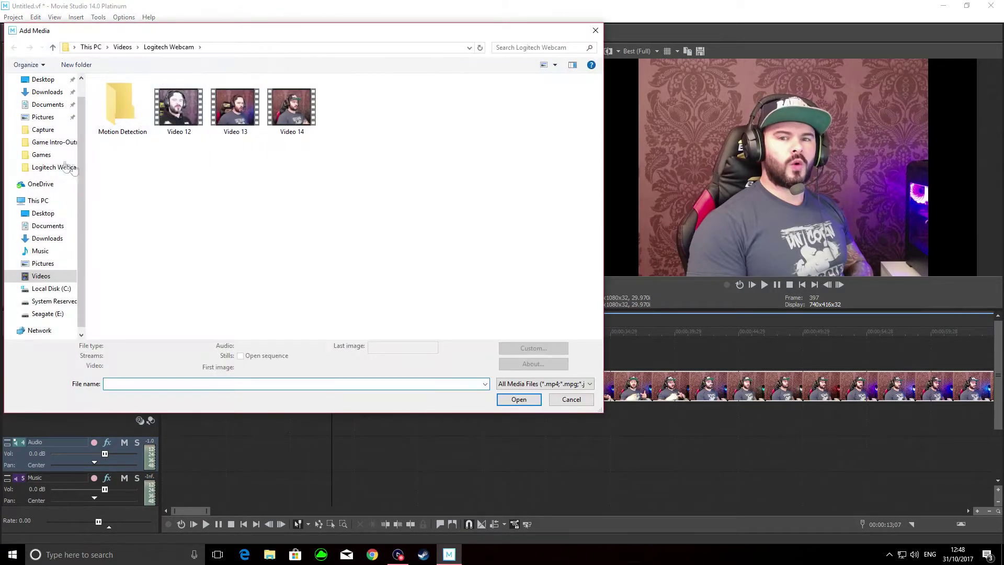
{"action": "left_click", "coordinate": [42, 129]}
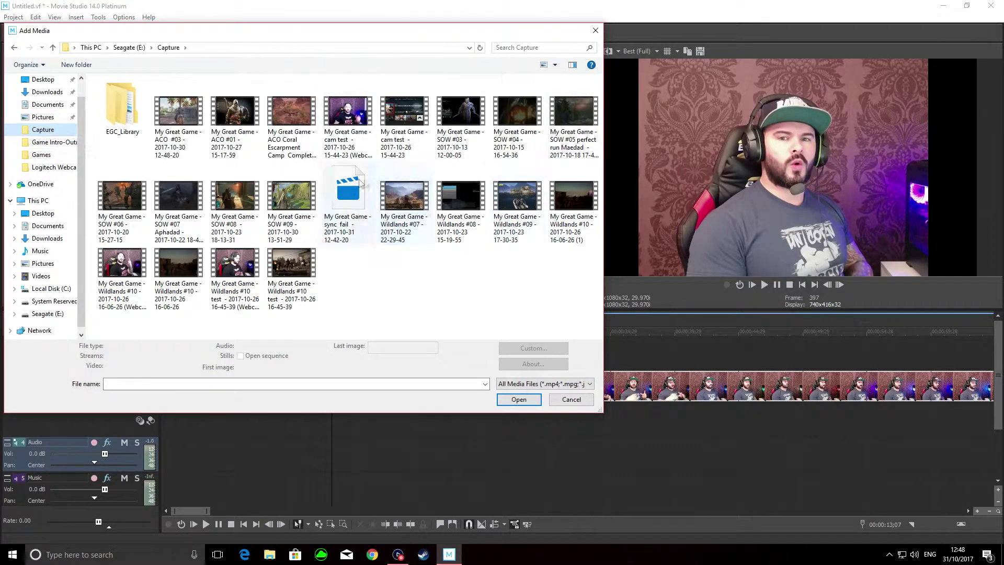
{"action": "left_click", "coordinate": [301, 199]}
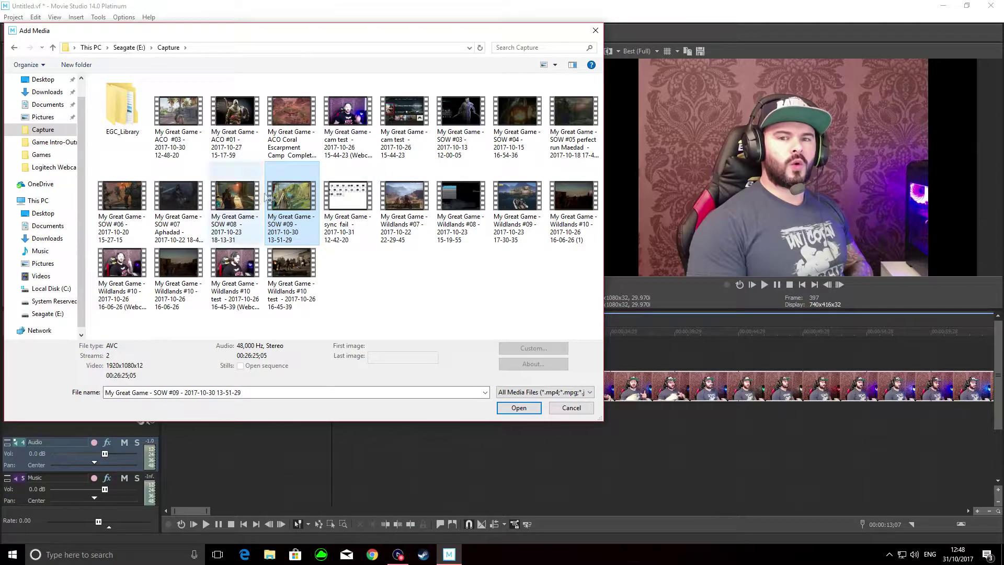
{"action": "left_click", "coordinate": [525, 412]}
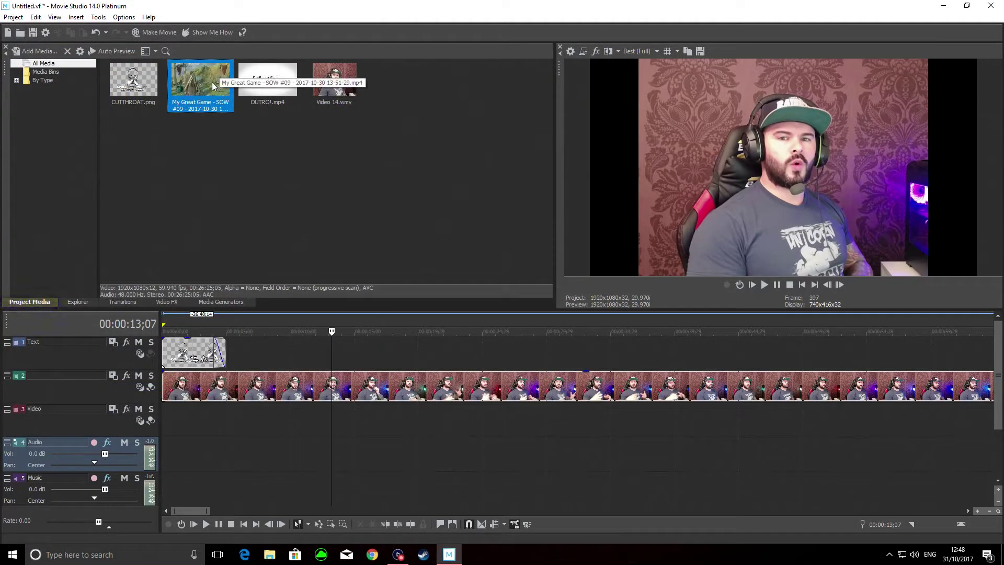
{"action": "left_click_drag", "start_coordinate": [213, 86], "coordinate": [168, 442]}
{"action": "mouse_move", "coordinate": [191, 510]}
{"action": "left_mouse_down"}
{"action": "mouse_move", "coordinate": [875, 510]}
{"action": "mouse_move", "coordinate": [415, 494]}
{"action": "mouse_move", "coordinate": [257, 477]}
{"action": "mouse_move", "coordinate": [186, 502]}
{"action": "left_mouse_up"}
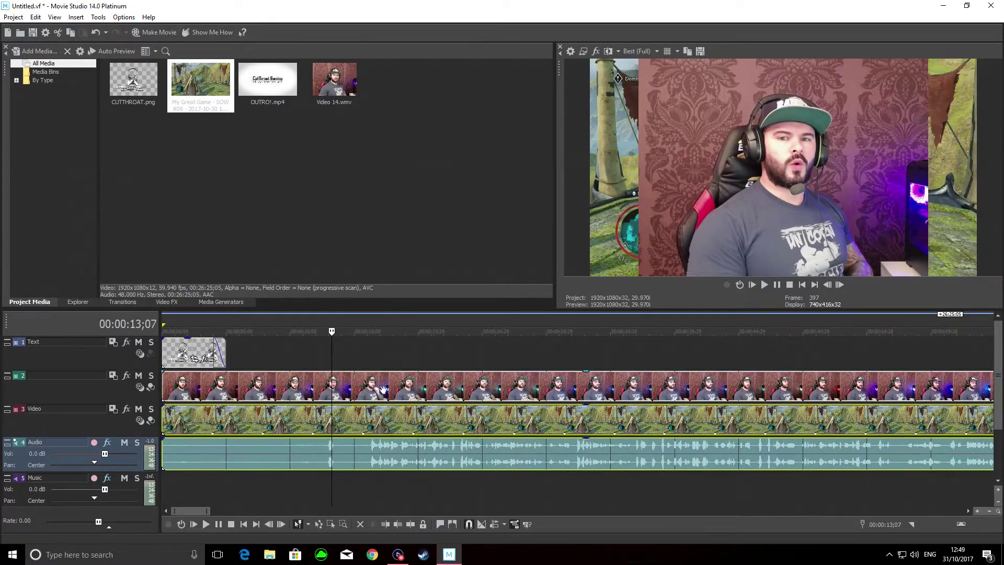
- Shift the webcam clip to start about 10 seconds in and align the gameplay clip's first audio spike with the webcam cue at 00:00:22;25
{"action": "left_click_drag", "start_coordinate": [385, 387], "coordinate": [510, 389]}
{"action": "left_click_drag", "start_coordinate": [423, 414], "coordinate": [514, 421]}
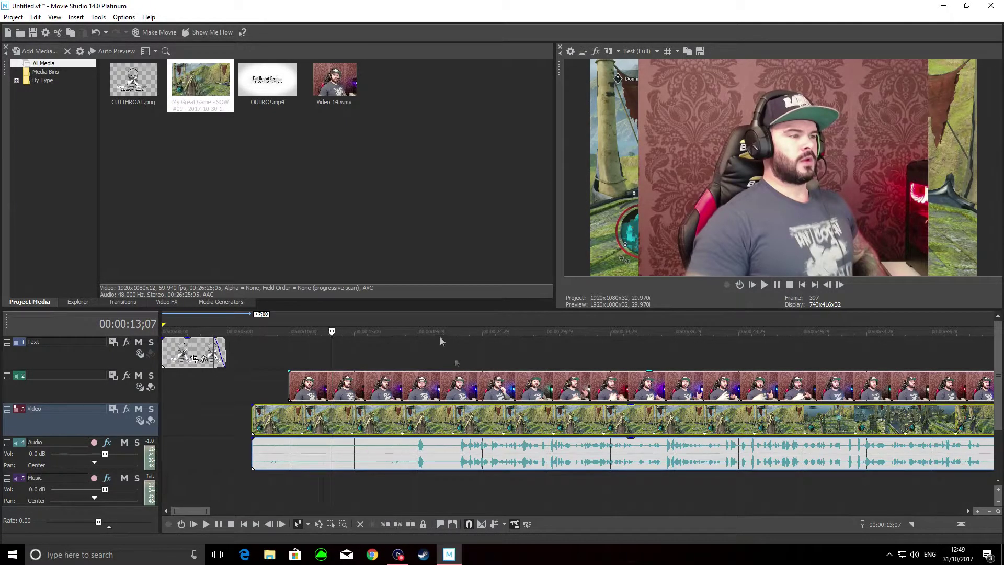
{"action": "left_click_drag", "start_coordinate": [333, 330], "coordinate": [455, 339]}
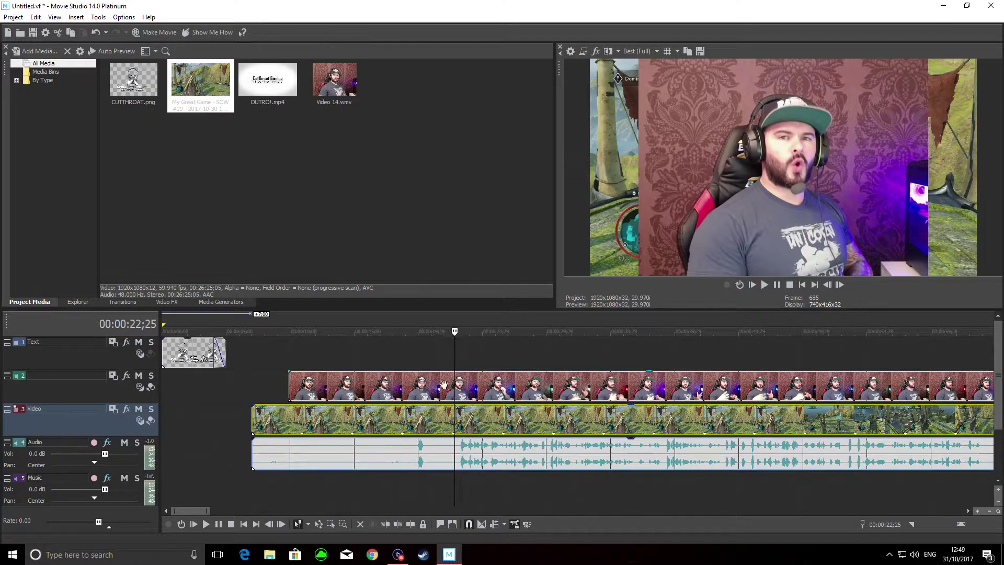
{"action": "left_click_drag", "start_coordinate": [400, 427], "coordinate": [439, 431]}
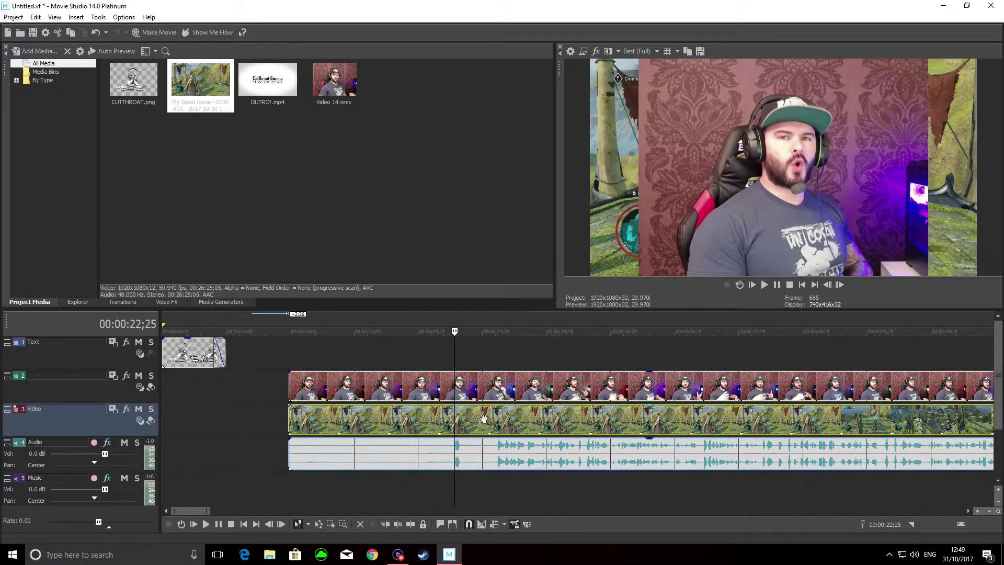
- Play back the section around 00:00:22 repeatedly to check that the webcam footage and gameplay audio are in sync
{"action": "left_click", "coordinate": [442, 332]}
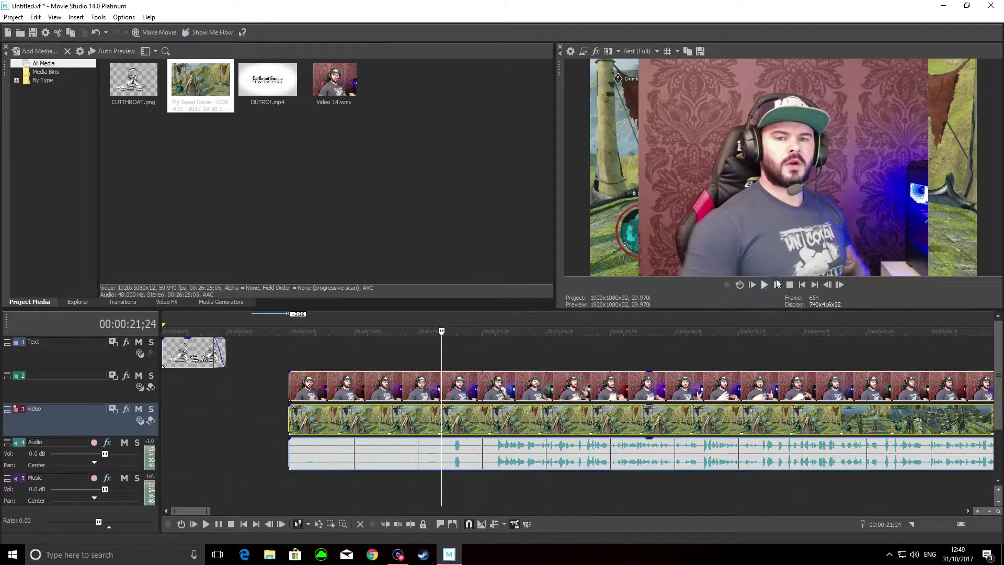
{"action": "key", "text": "space"}
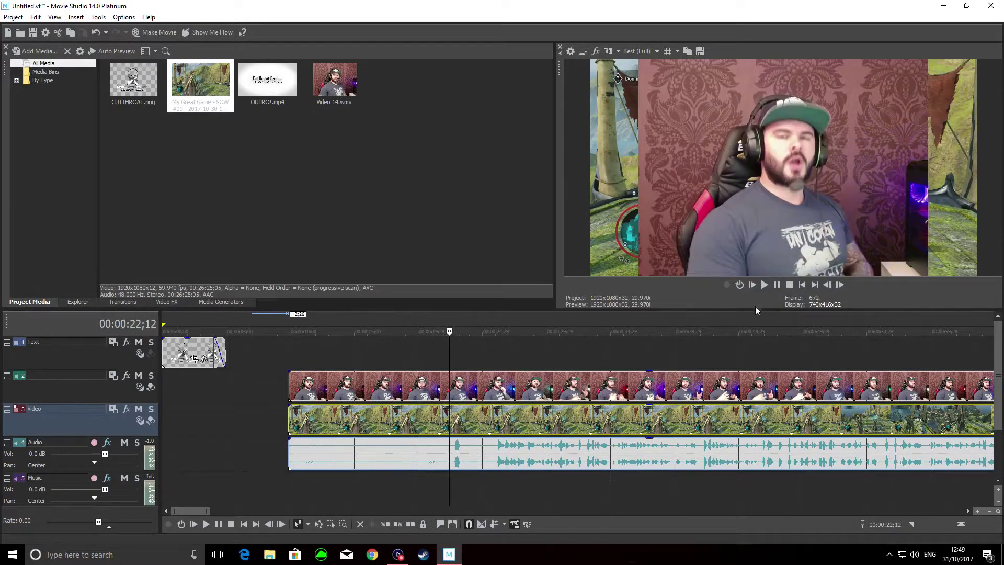
{"action": "left_click", "coordinate": [764, 286]}
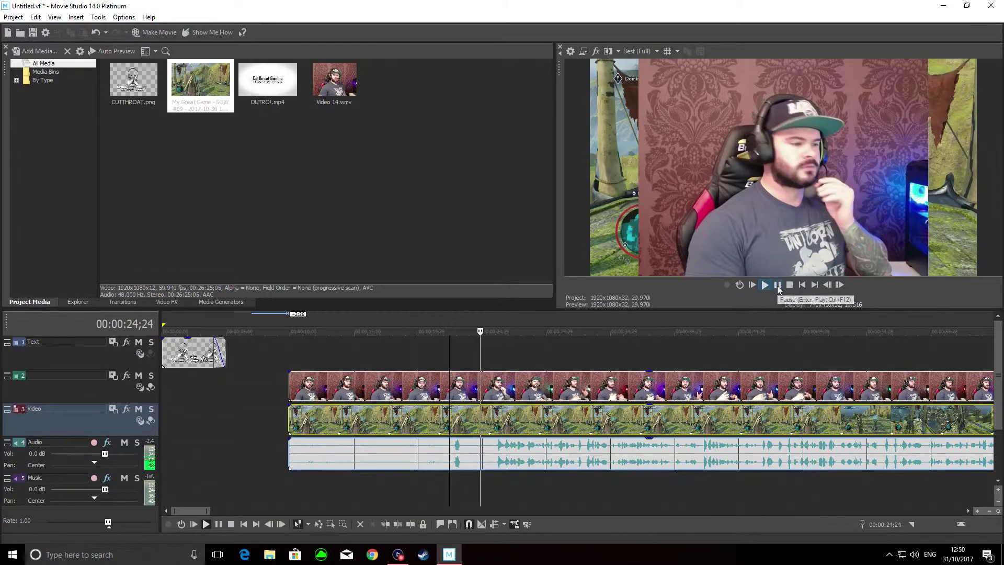
{"action": "left_click", "coordinate": [777, 284]}
{"action": "left_click_drag", "start_coordinate": [482, 330], "coordinate": [453, 330]}
{"action": "left_click", "coordinate": [764, 285]}
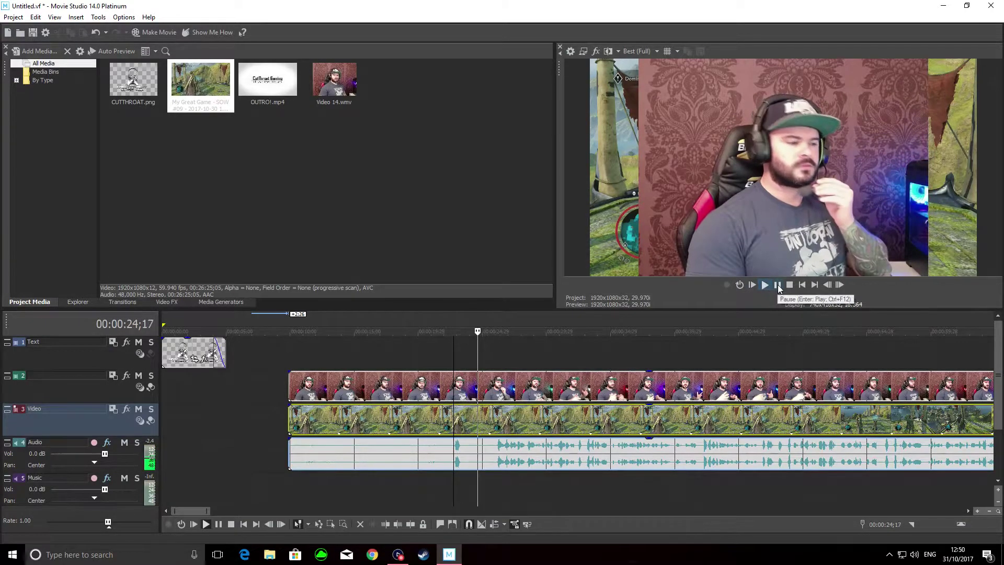
{"action": "left_click", "coordinate": [776, 285]}
{"action": "left_click_drag", "start_coordinate": [481, 331], "coordinate": [451, 331]}
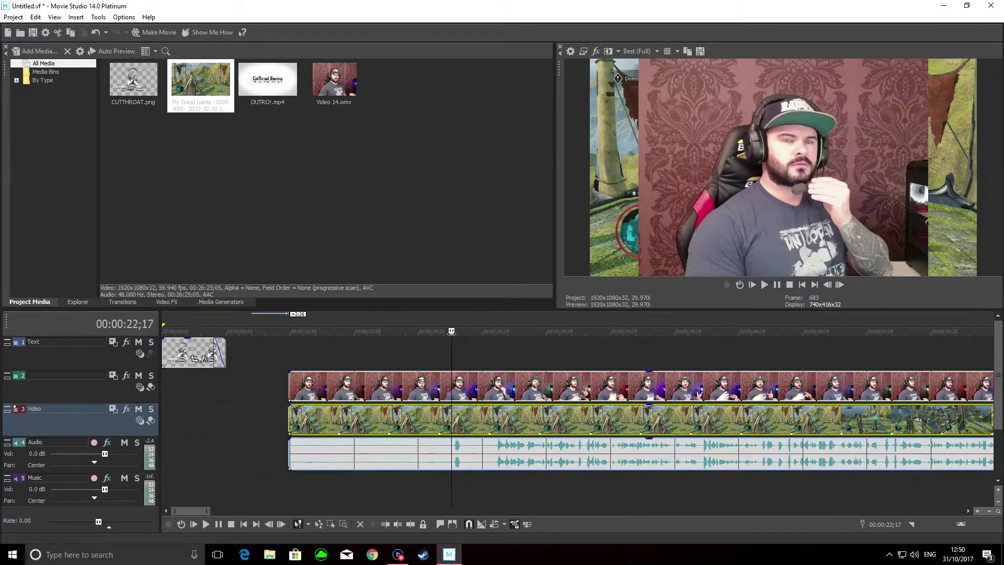
{"action": "left_click_drag", "start_coordinate": [453, 331], "coordinate": [454, 331]}
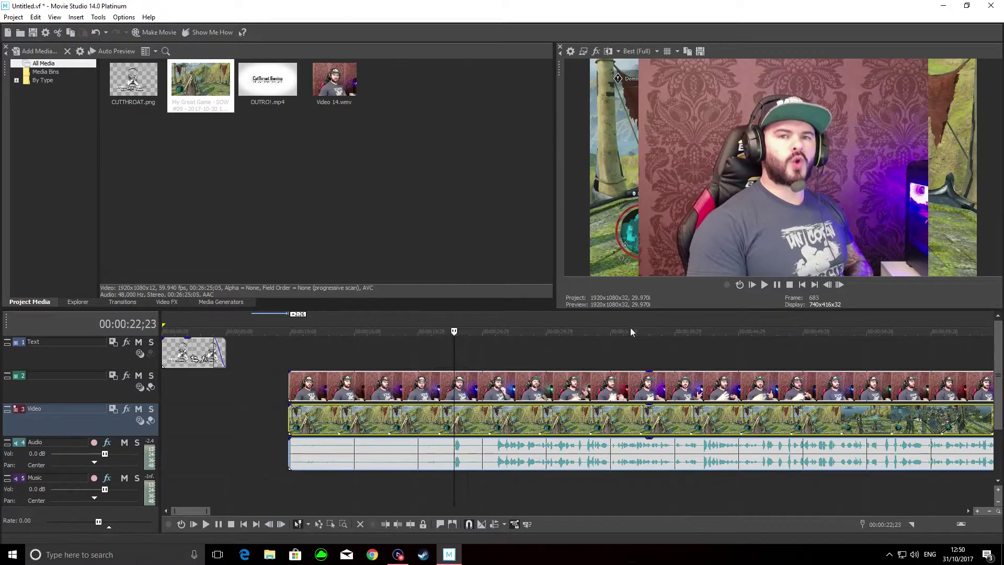
{"action": "left_click", "coordinate": [763, 284]}
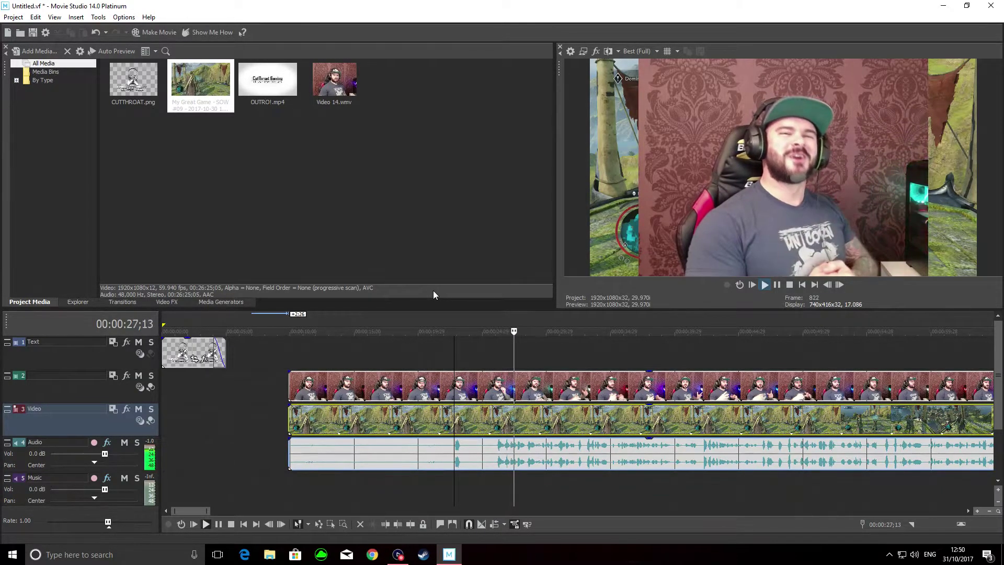
{"action": "left_click", "coordinate": [779, 287]}
- Split the webcam clip at 00:00:22;15 and delete the part before the split
{"action": "left_click_drag", "start_coordinate": [556, 331], "coordinate": [453, 337]}
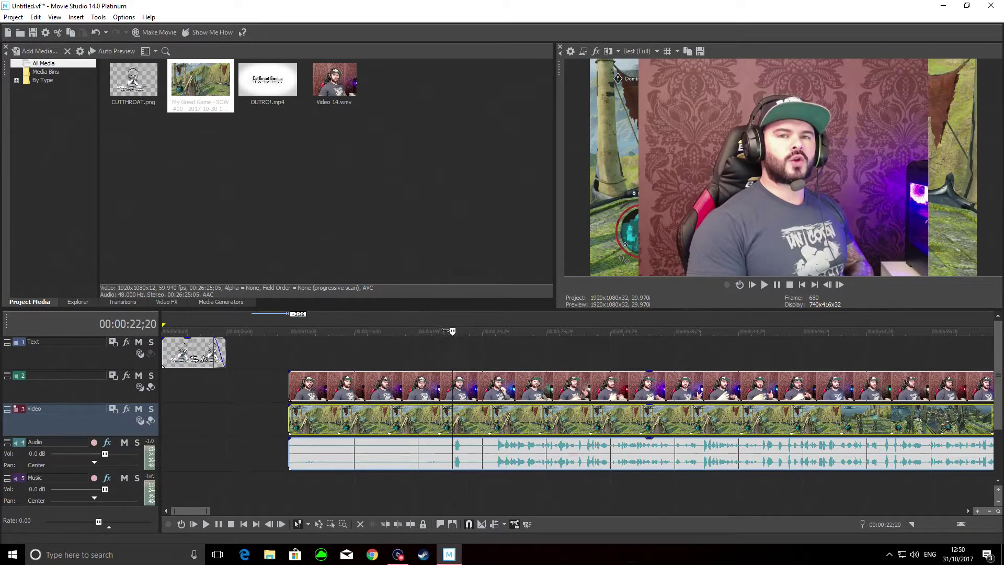
{"action": "left_click", "coordinate": [451, 382]}
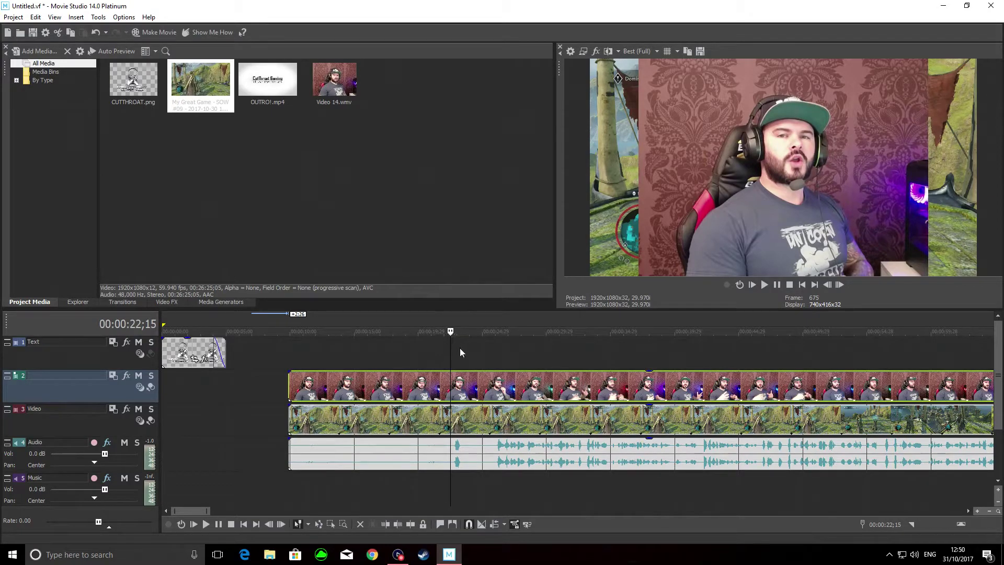
{"action": "key", "text": "s"}
{"action": "right_click", "coordinate": [396, 389]}
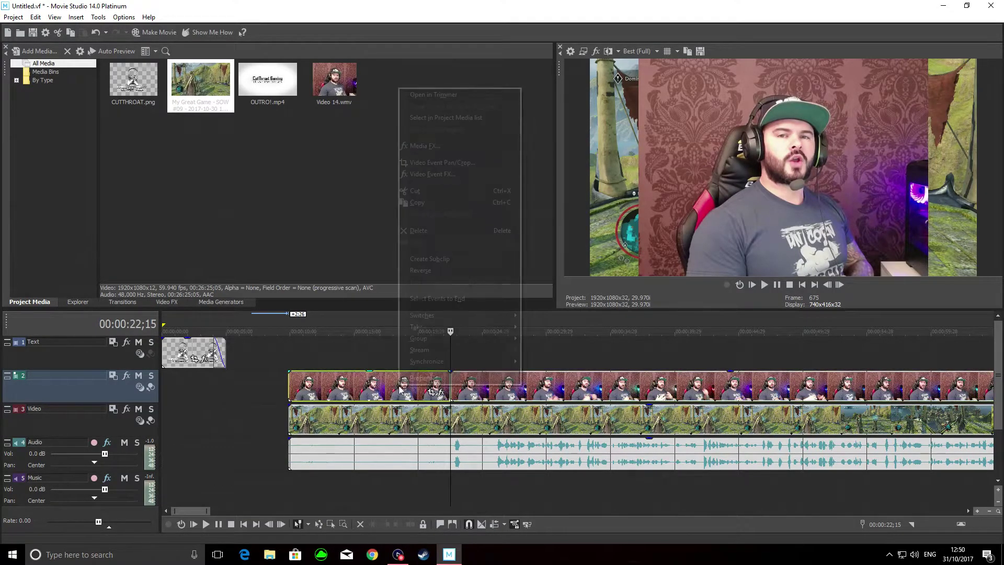
{"action": "left_click", "coordinate": [445, 230]}
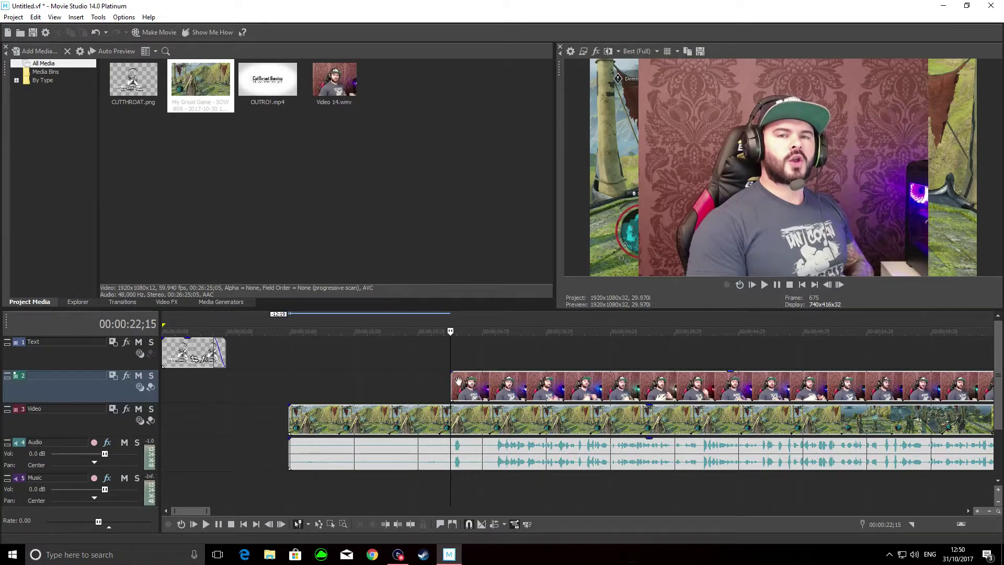
- Split the gameplay clip and its audio at 00:00:22;15 and delete the part before the split
{"action": "left_click", "coordinate": [450, 413]}
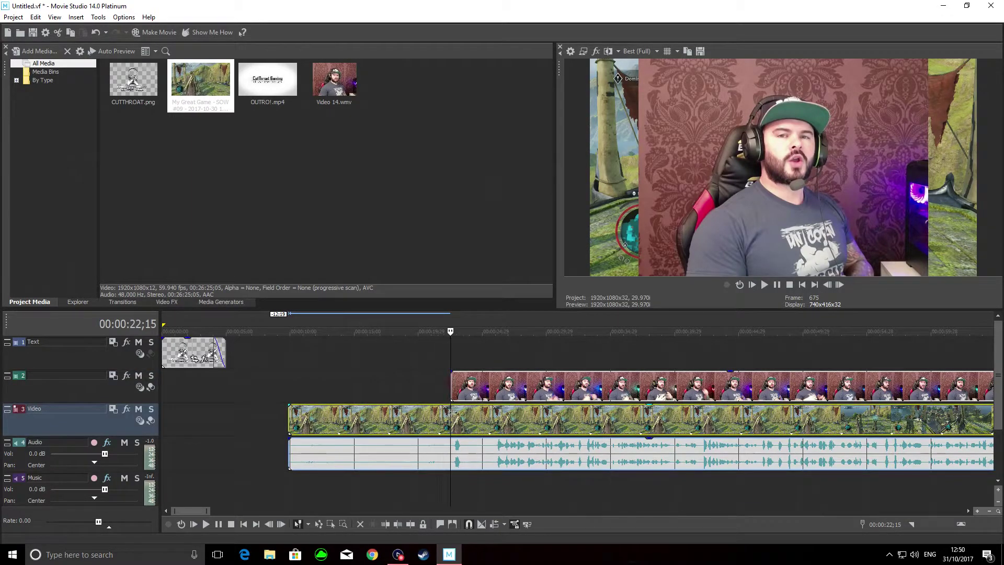
{"action": "key", "text": "s"}
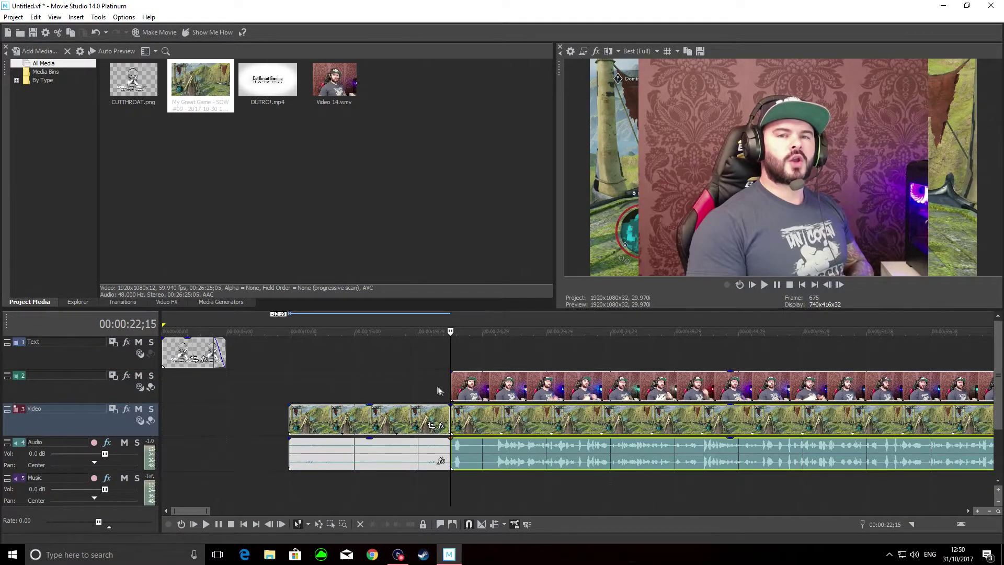
{"action": "right_click", "coordinate": [398, 423]}
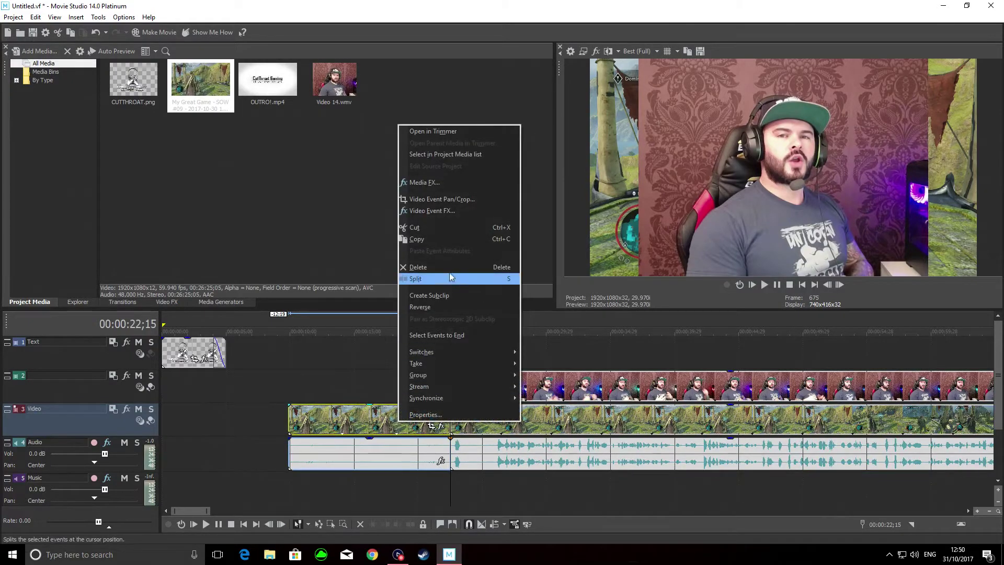
{"action": "left_click", "coordinate": [449, 271]}
- Group the webcam clip with the gameplay video and audio, and move the group to the start of the timeline
{"action": "left_click", "coordinate": [488, 378]}
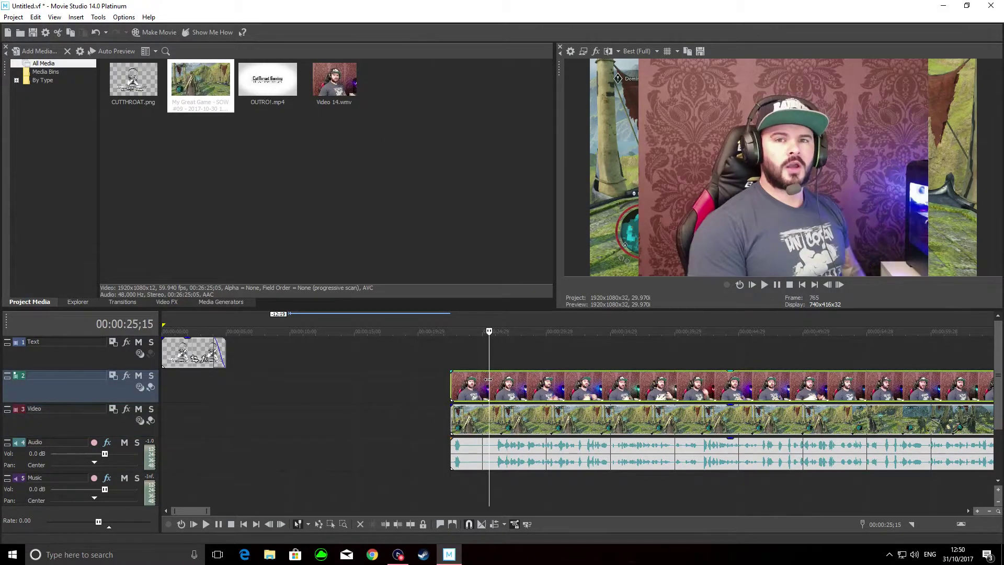
{"action": "left_click", "coordinate": [475, 447], "text": "ctrl"}
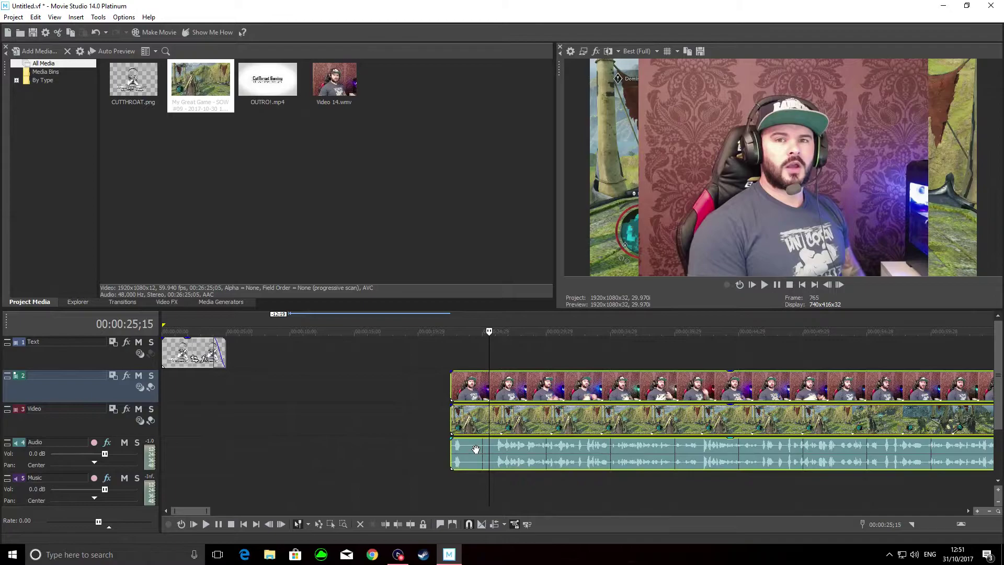
{"action": "right_click", "coordinate": [476, 446]}
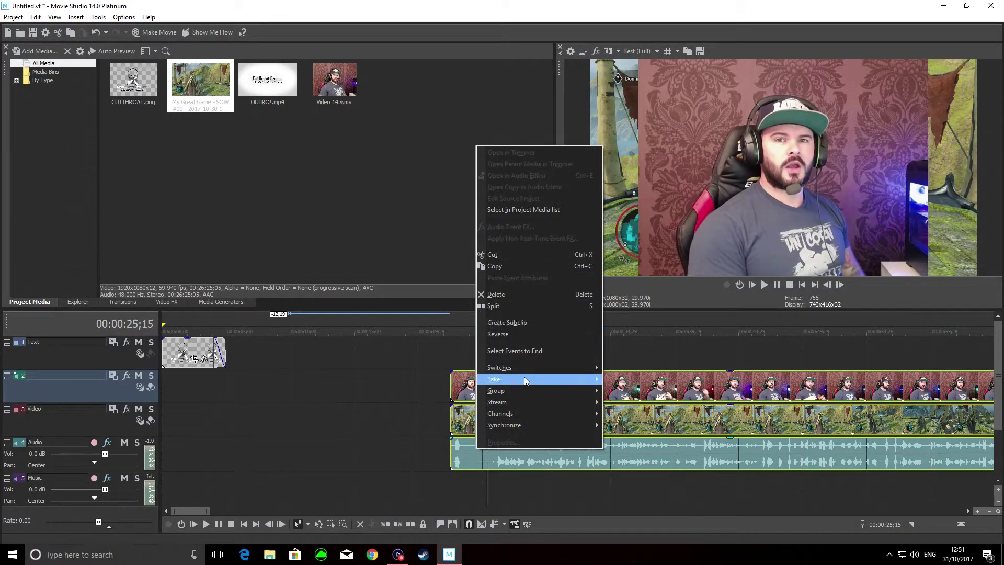
{"action": "mouse_move", "coordinate": [524, 378]}
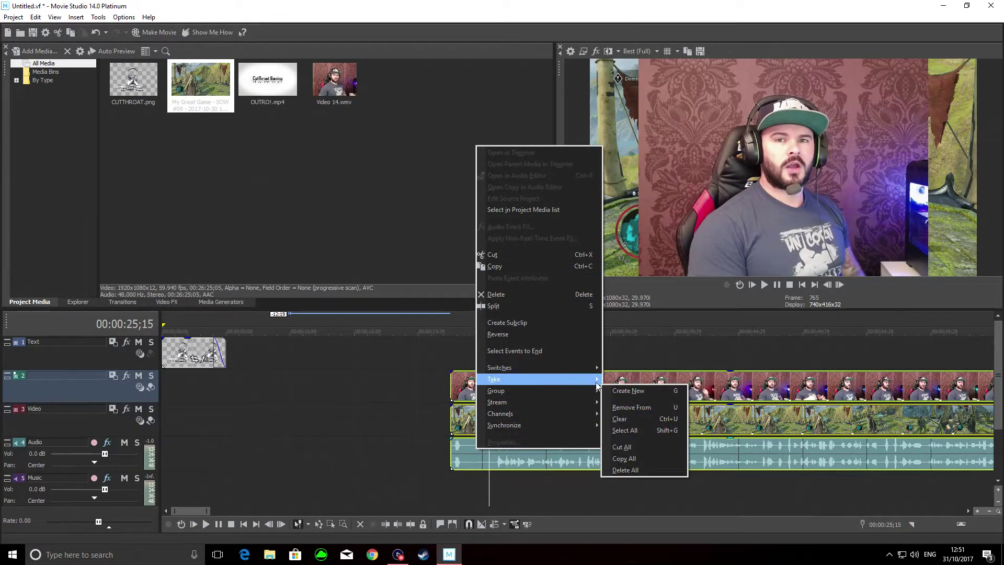
{"action": "left_click", "coordinate": [631, 389]}
{"action": "left_click_drag", "start_coordinate": [600, 408], "coordinate": [242, 395]}
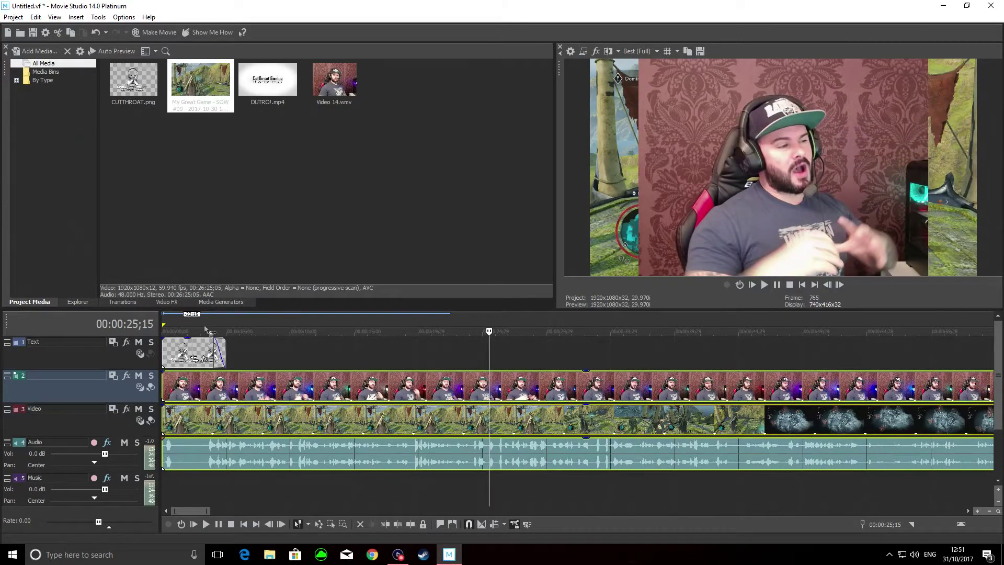
- Play back the opening under the logo and the section from 00:00:05;00, and return the playhead to 00:00:05;00
{"action": "left_click", "coordinate": [178, 331]}
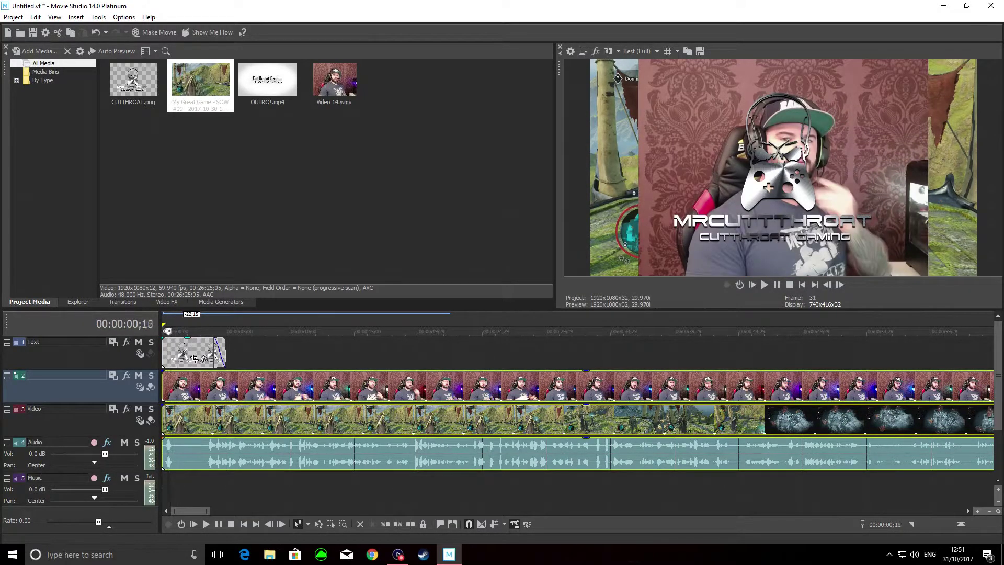
{"action": "left_click", "coordinate": [166, 332]}
{"action": "left_click", "coordinate": [763, 284]}
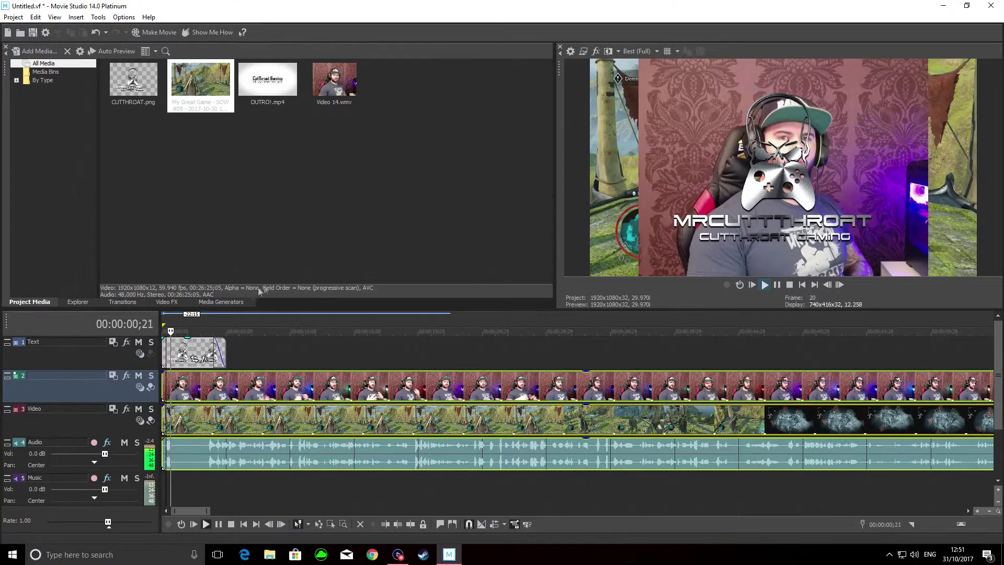
{"action": "left_click", "coordinate": [227, 333]}
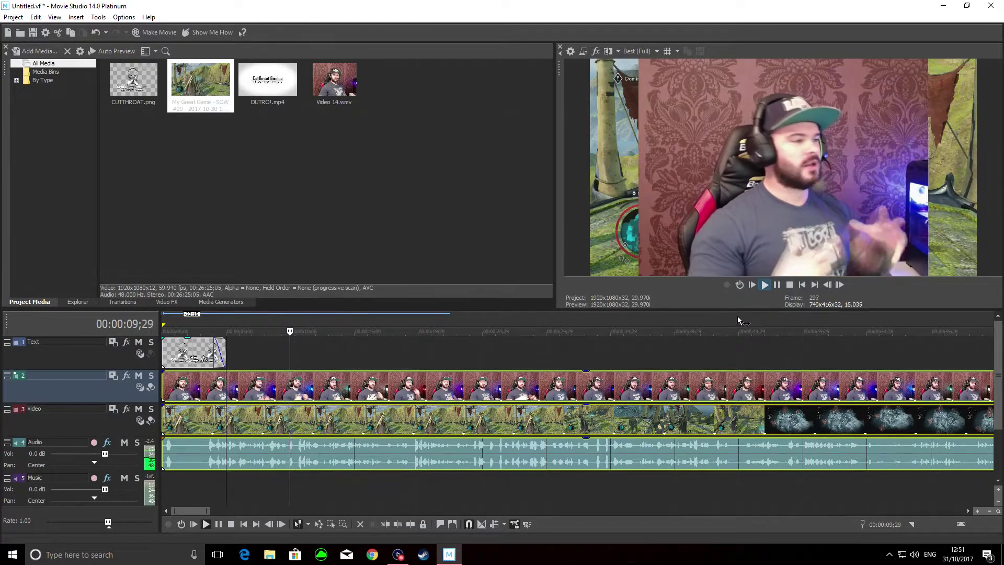
{"action": "left_click", "coordinate": [777, 285]}
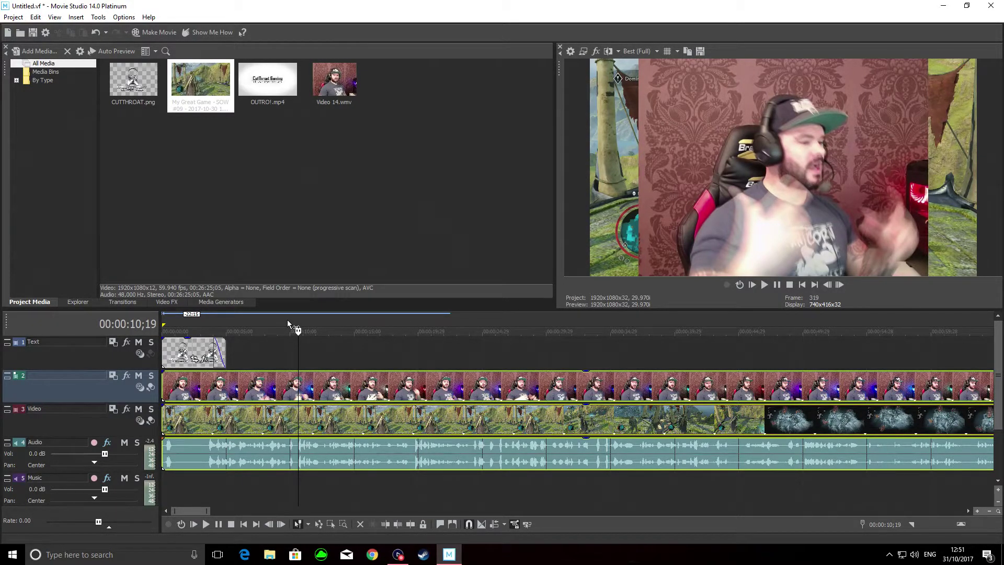
{"action": "left_click_drag", "start_coordinate": [297, 331], "coordinate": [226, 331]}
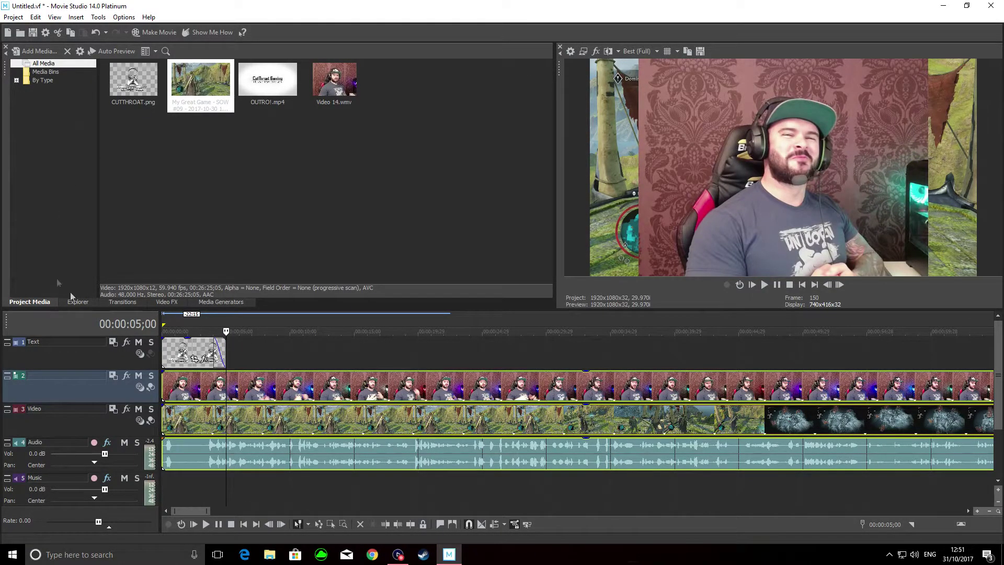
- Open the Video Event Pan/Crop settings of the webcam clip on track 2
{"action": "right_click", "coordinate": [294, 384]}
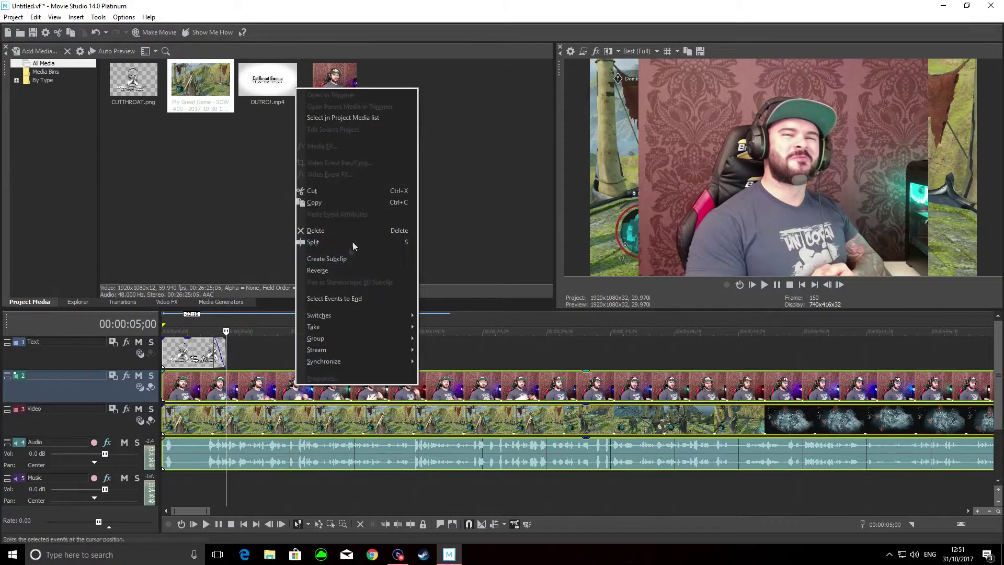
{"action": "left_click", "coordinate": [268, 390]}
{"action": "right_click", "coordinate": [279, 389]}
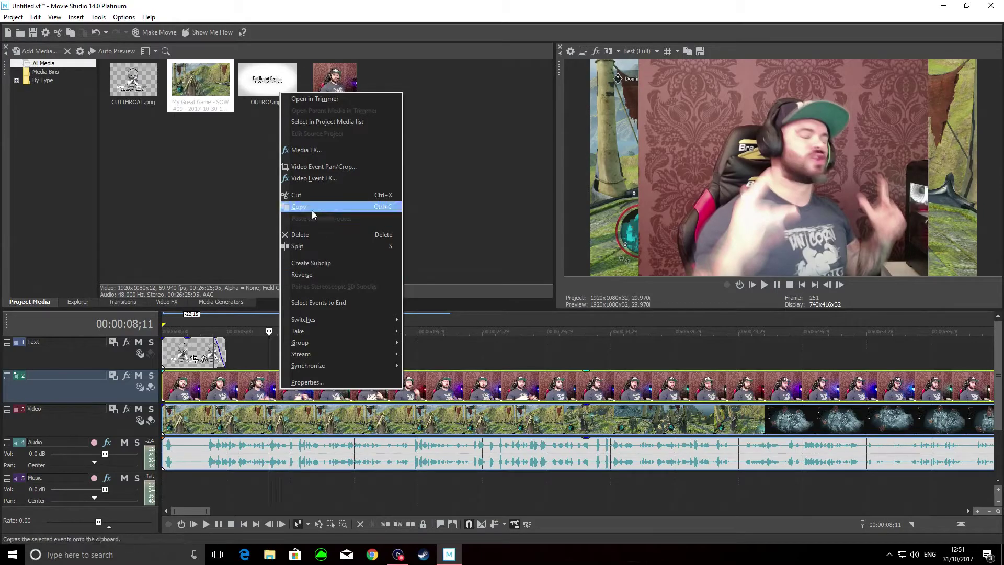
{"action": "left_click", "coordinate": [357, 168]}
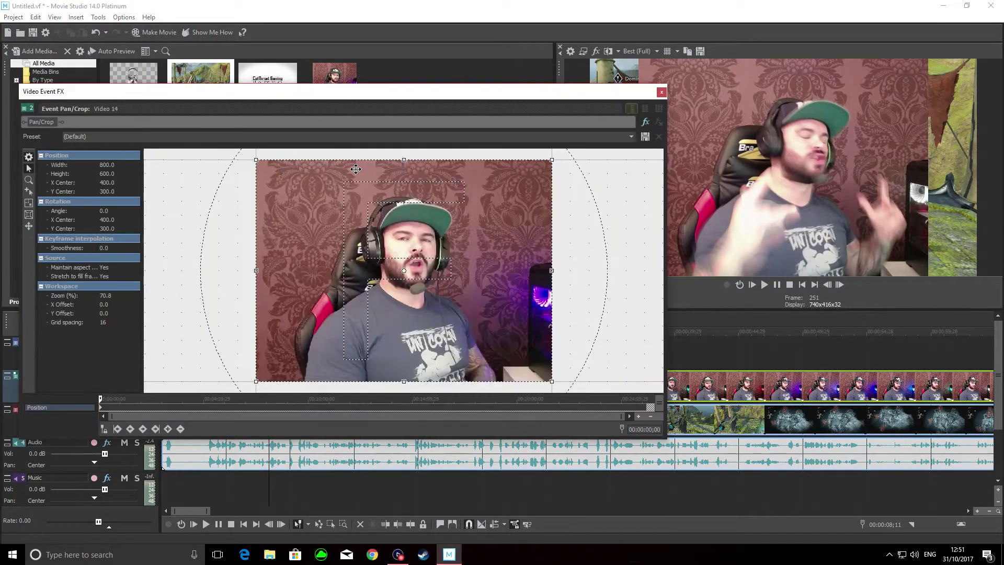
- Enlarge the webcam clip's crop frame to about 2,793 by 1,390 to shrink the facecam over the gameplay
{"action": "scroll", "coordinate": [513, 232], "scroll_direction": "down", "scroll_amount": 5}
{"action": "scroll", "coordinate": [513, 232], "scroll_direction": "down", "scroll_amount": 3}
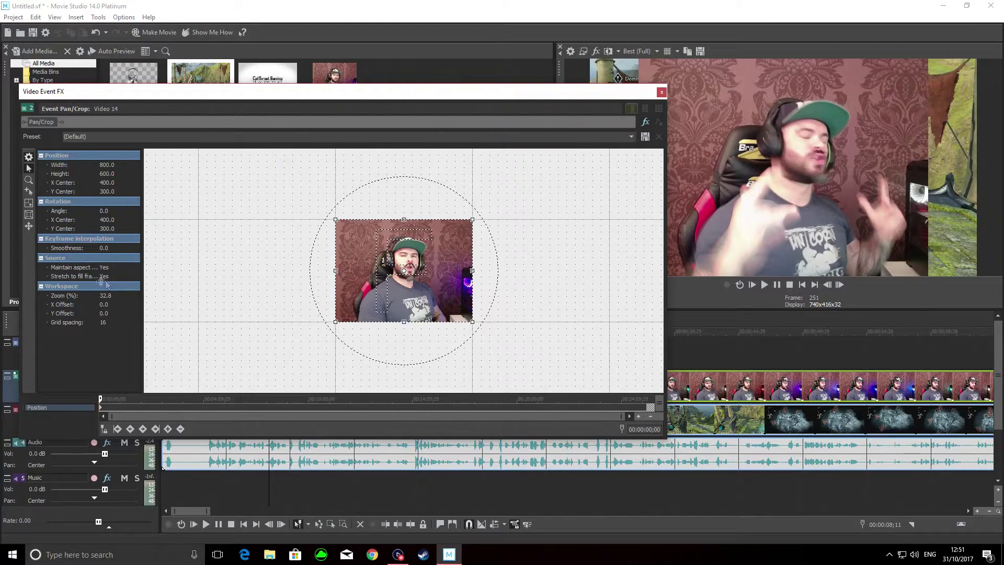
{"action": "left_click", "coordinate": [28, 227]}
{"action": "left_click", "coordinate": [26, 227]}
{"action": "mouse_move", "coordinate": [473, 221]}
{"action": "left_mouse_down"}
{"action": "mouse_move", "coordinate": [531, 195]}
{"action": "mouse_move", "coordinate": [489, 224]}
{"action": "left_mouse_up"}
{"action": "scroll", "coordinate": [488, 225], "scroll_direction": "down", "scroll_amount": 5}
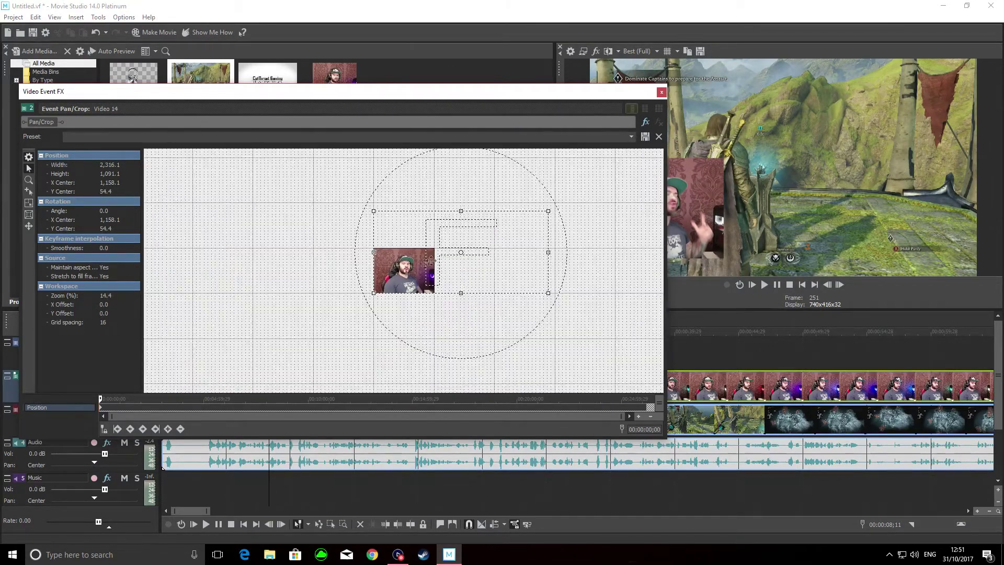
{"action": "left_click_drag", "start_coordinate": [527, 219], "coordinate": [558, 199]}
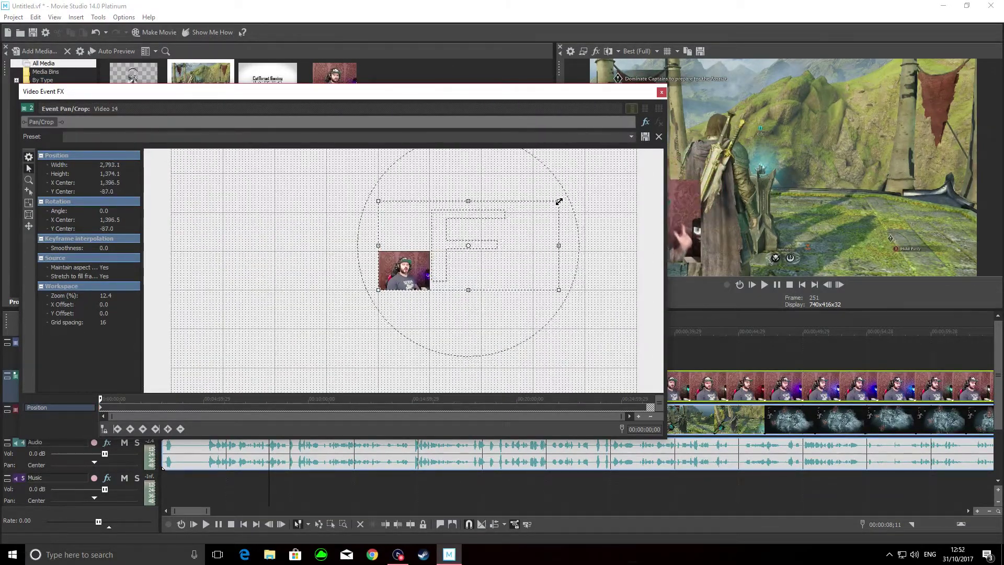
- Enlarge the crop frame to about 3,084 by 1,536 and move its centre to about X 410, Y 309
{"action": "left_click_drag", "start_coordinate": [588, 94], "coordinate": [544, 96]}
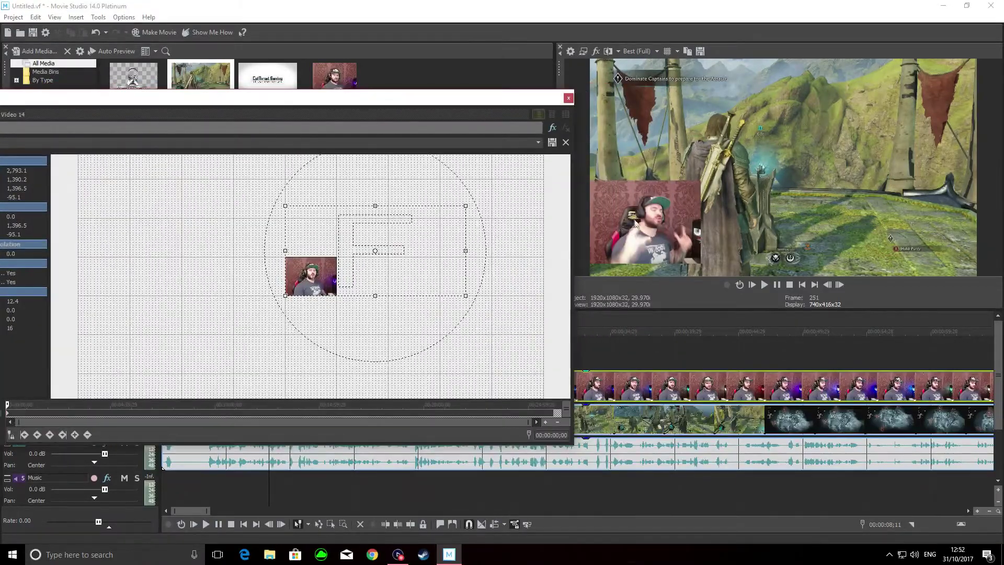
{"action": "left_click_drag", "start_coordinate": [376, 109], "coordinate": [380, 105]}
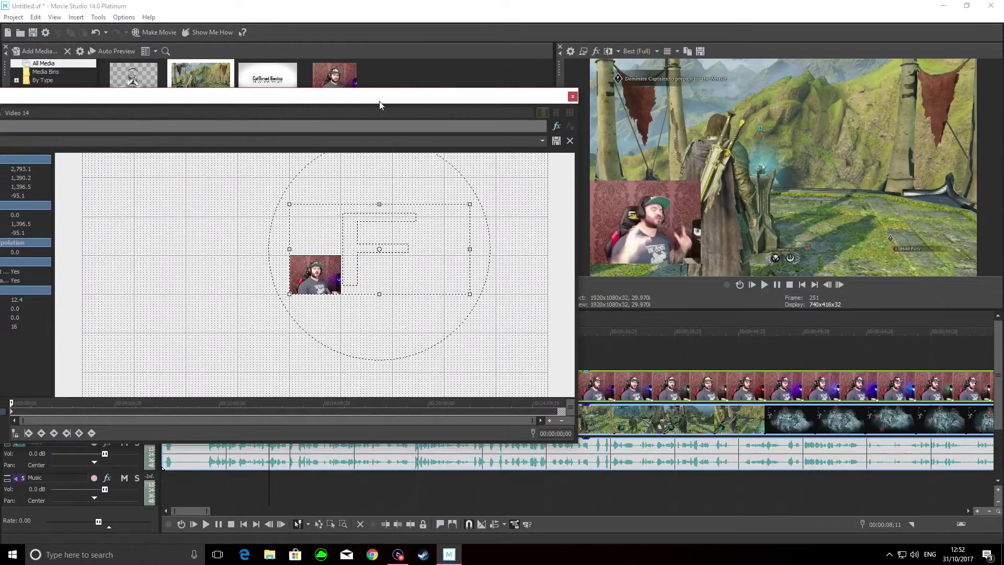
{"action": "left_click_drag", "start_coordinate": [468, 205], "coordinate": [489, 194]}
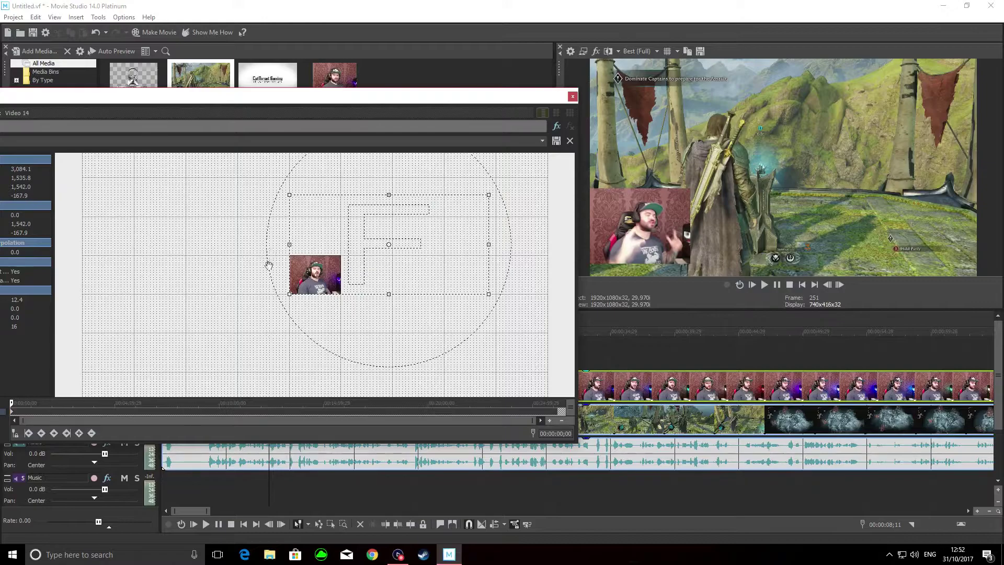
{"action": "left_click_drag", "start_coordinate": [325, 271], "coordinate": [372, 263]}
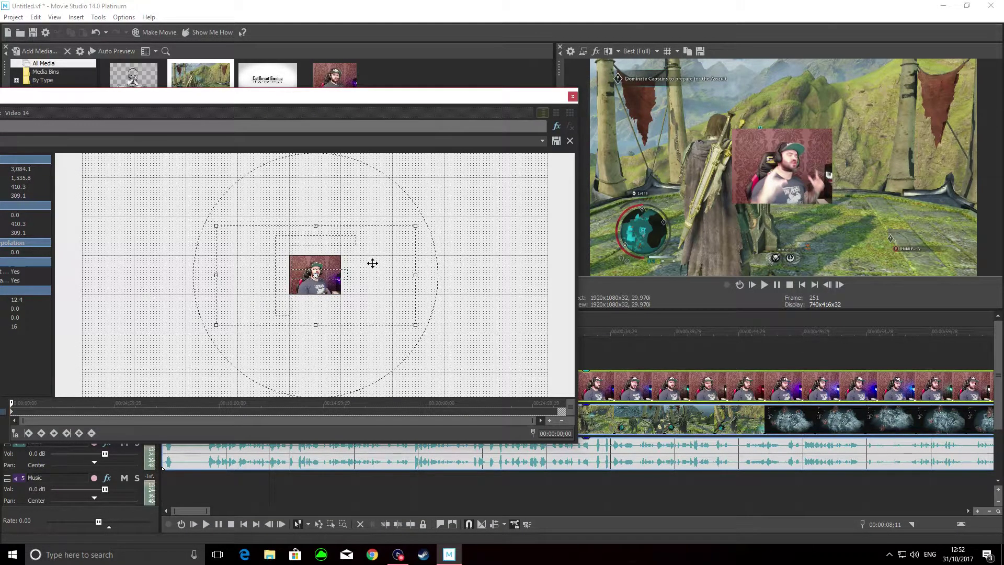
- Apply the FACE CAM pan/crop preset to the webcam clip and close its effect settings
{"action": "left_click_drag", "start_coordinate": [340, 95], "coordinate": [400, 84]}
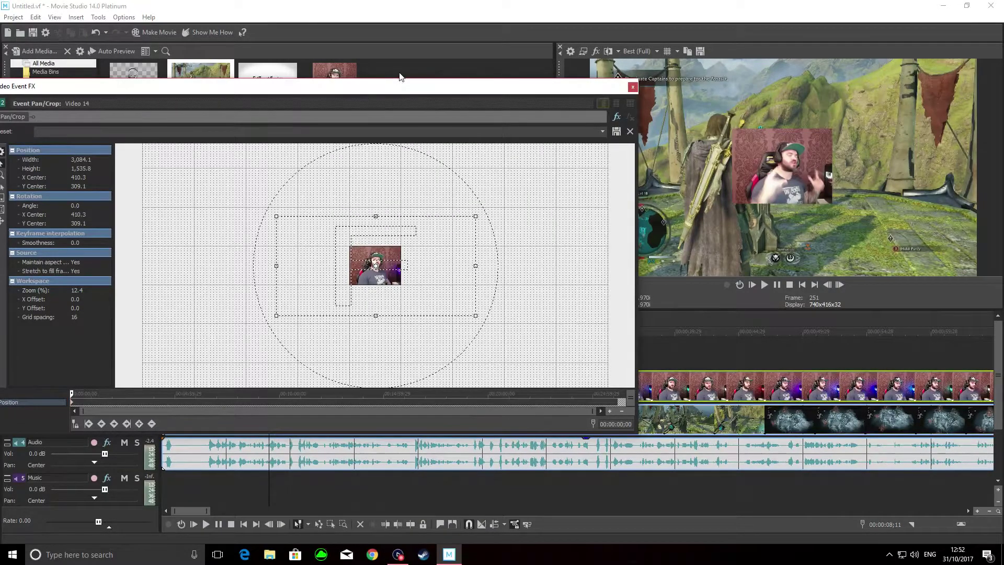
{"action": "left_click_drag", "start_coordinate": [398, 89], "coordinate": [418, 88]}
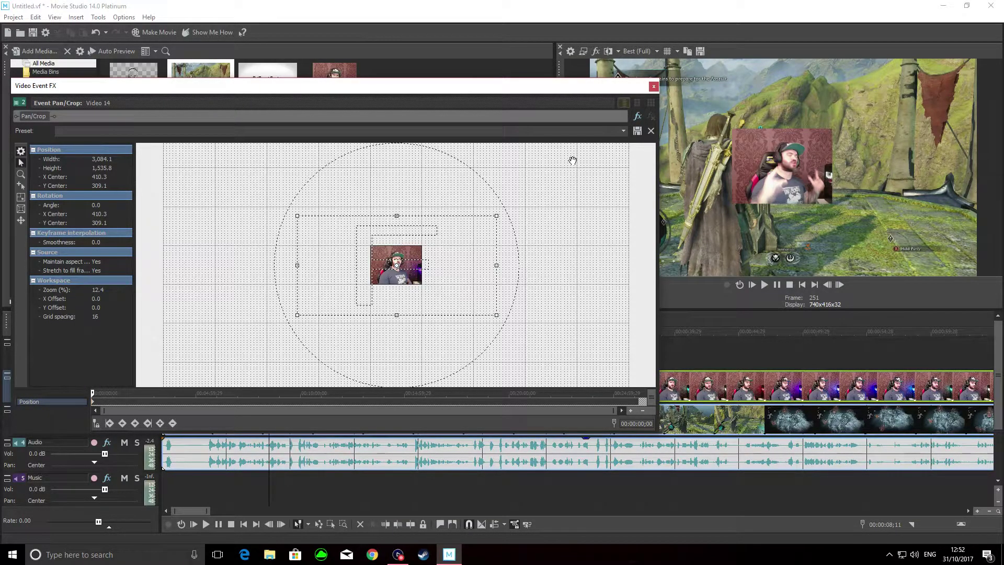
{"action": "left_click", "coordinate": [624, 130]}
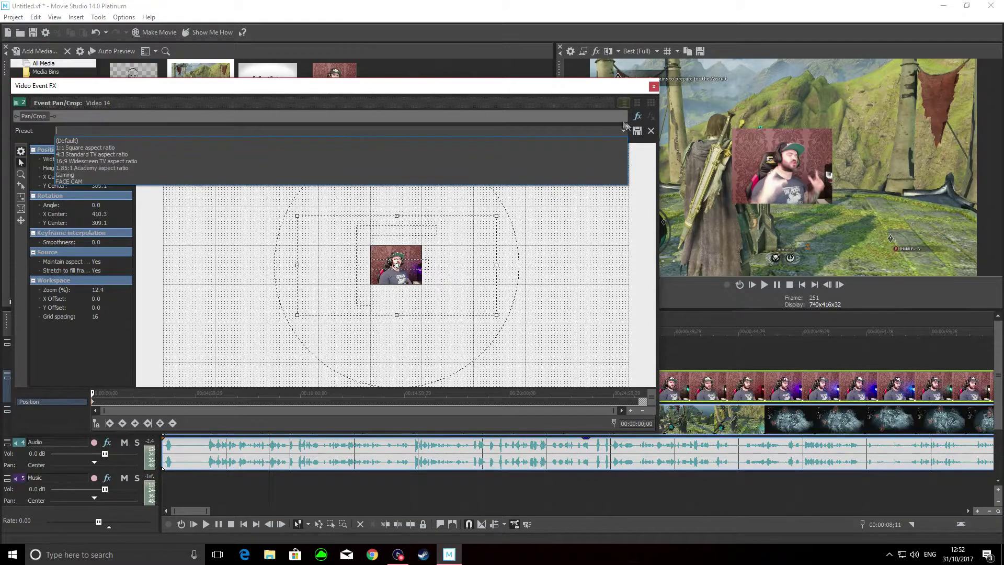
{"action": "left_click", "coordinate": [115, 181]}
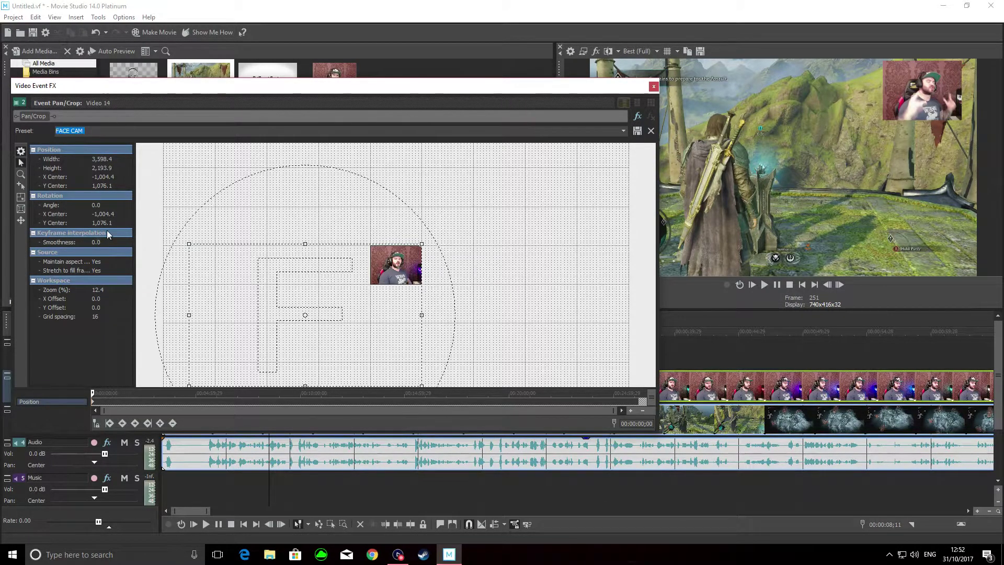
{"action": "left_click", "coordinate": [653, 87]}
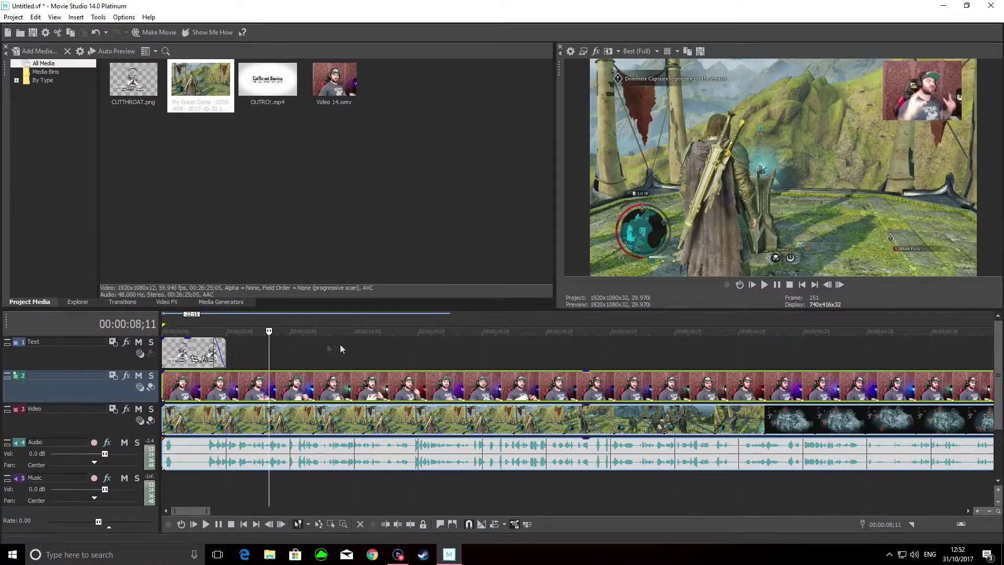
- Trim off the grouped clips' opening before 00:00:03;13 and move the remainder to the start of the timeline
{"action": "left_click_drag", "start_coordinate": [268, 331], "coordinate": [205, 331]}
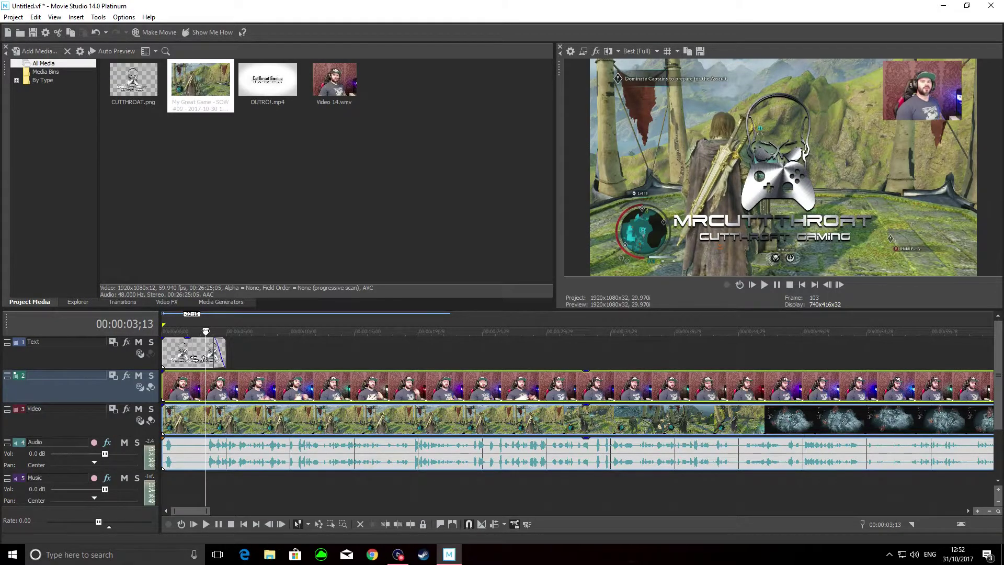
{"action": "key", "text": "s"}
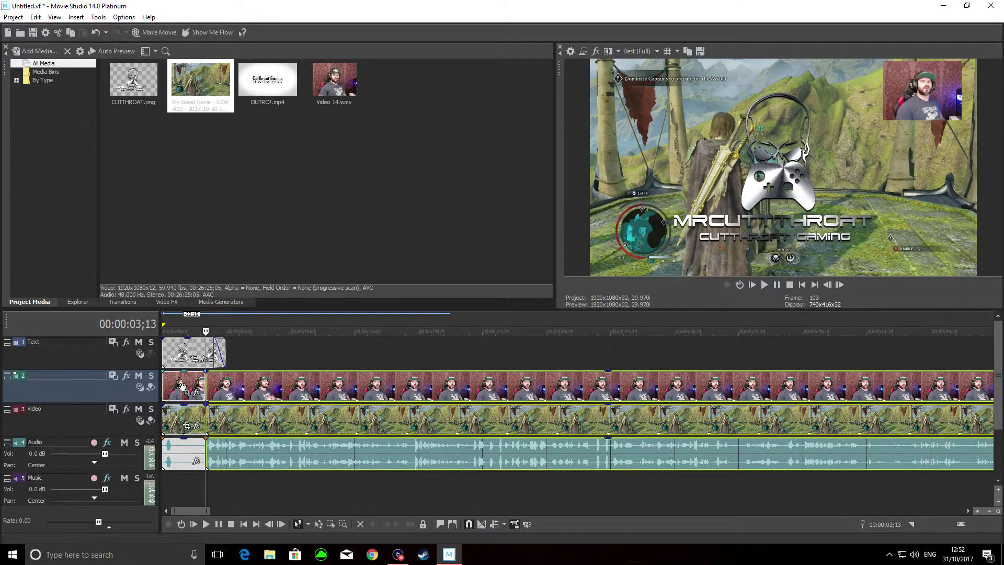
{"action": "right_click", "coordinate": [181, 386]}
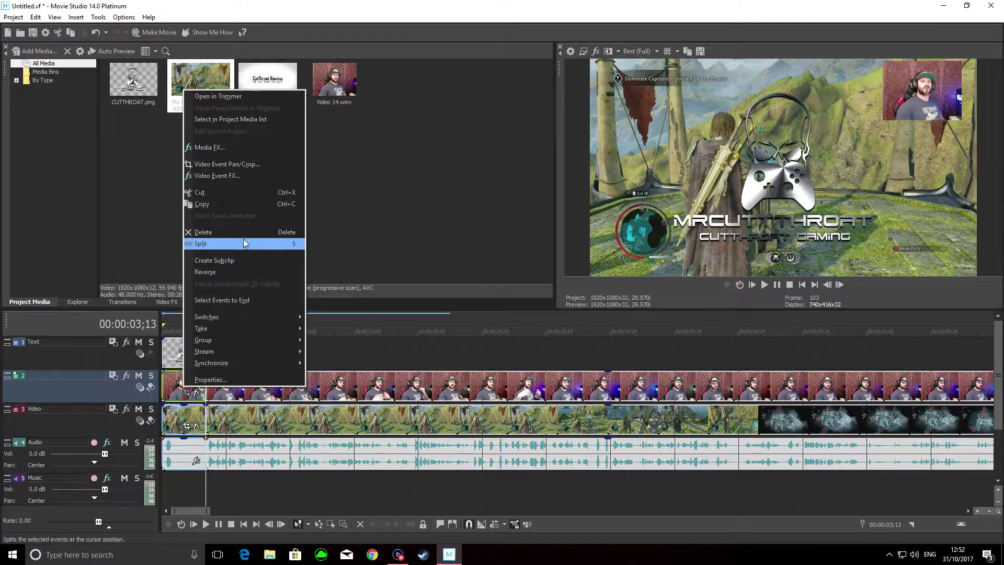
{"action": "left_click", "coordinate": [244, 234]}
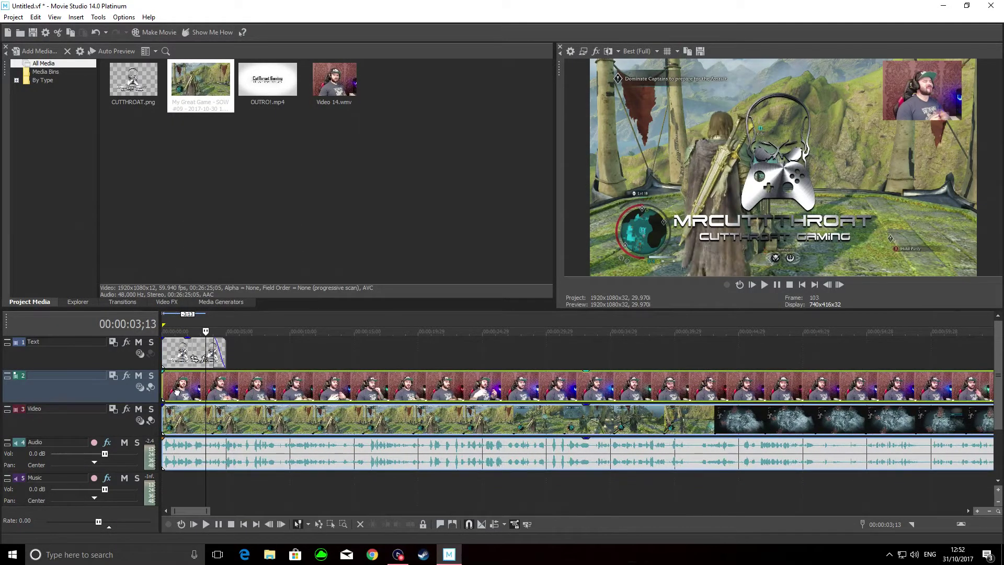
- Trim off the grouped clips' ending after 00:26:05;22 and move the outro clips with their music up to the new end
{"action": "left_click_drag", "start_coordinate": [198, 515], "coordinate": [893, 520]}
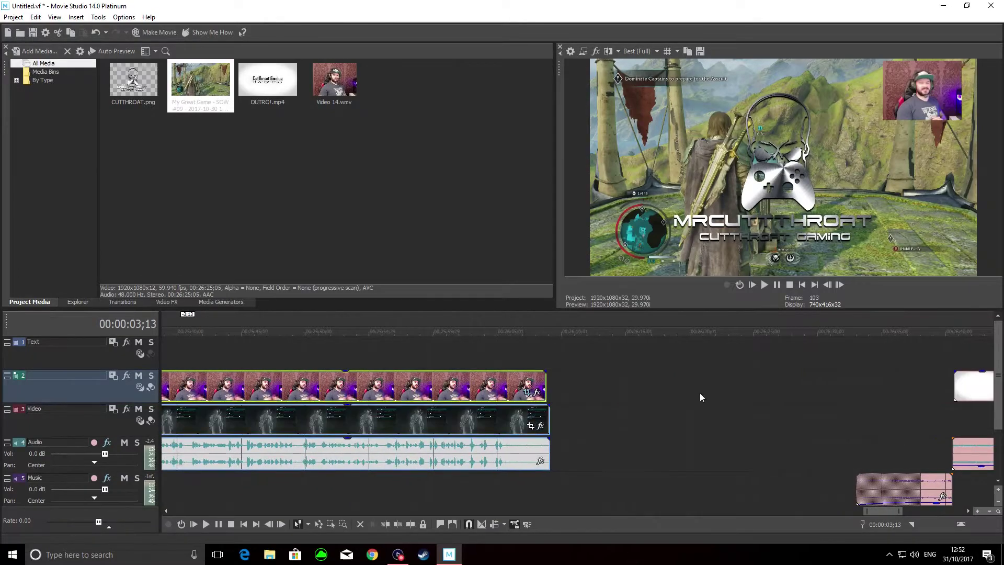
{"action": "left_click", "coordinate": [498, 331]}
{"action": "left_click", "coordinate": [506, 331]}
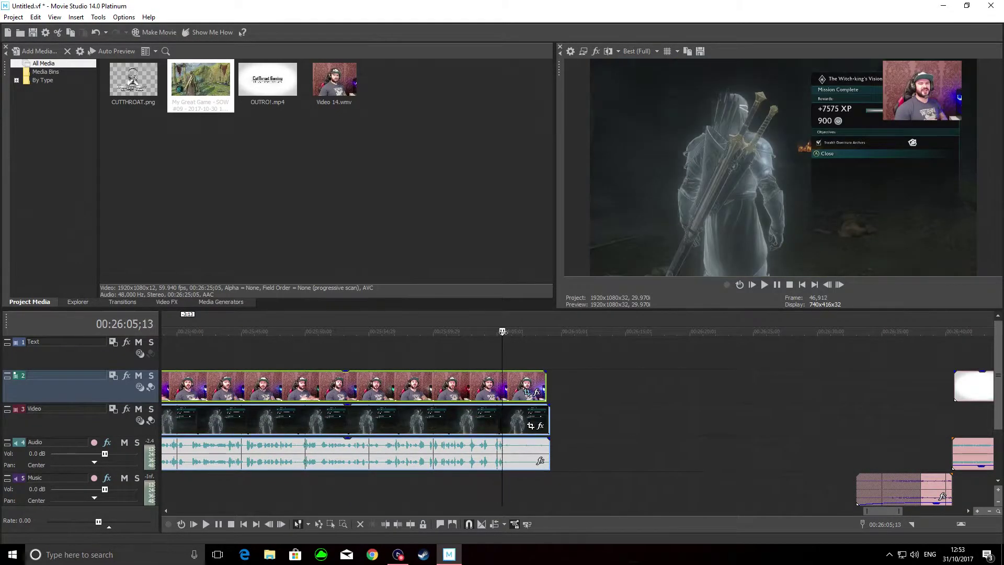
{"action": "key", "text": "s"}
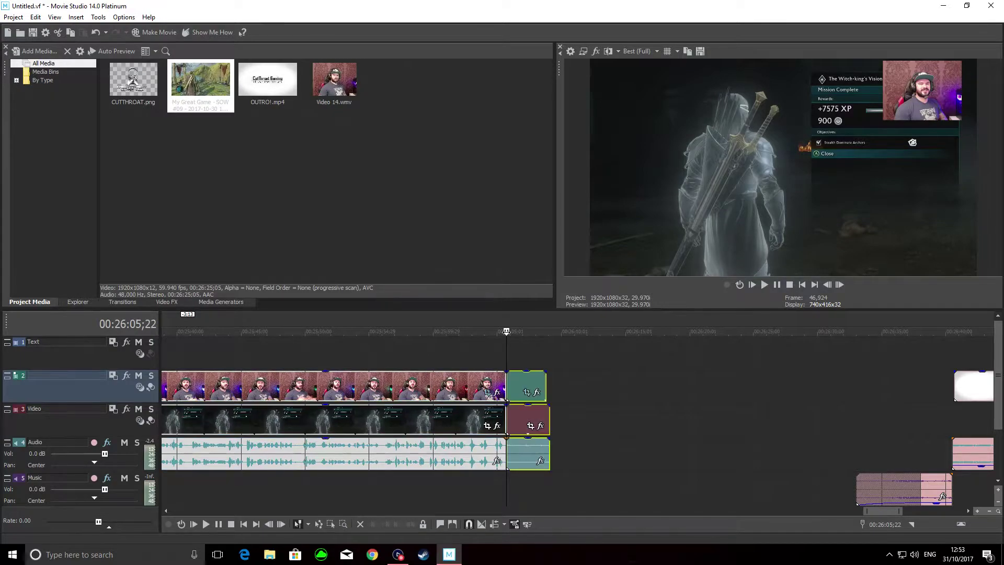
{"action": "right_click", "coordinate": [528, 376]}
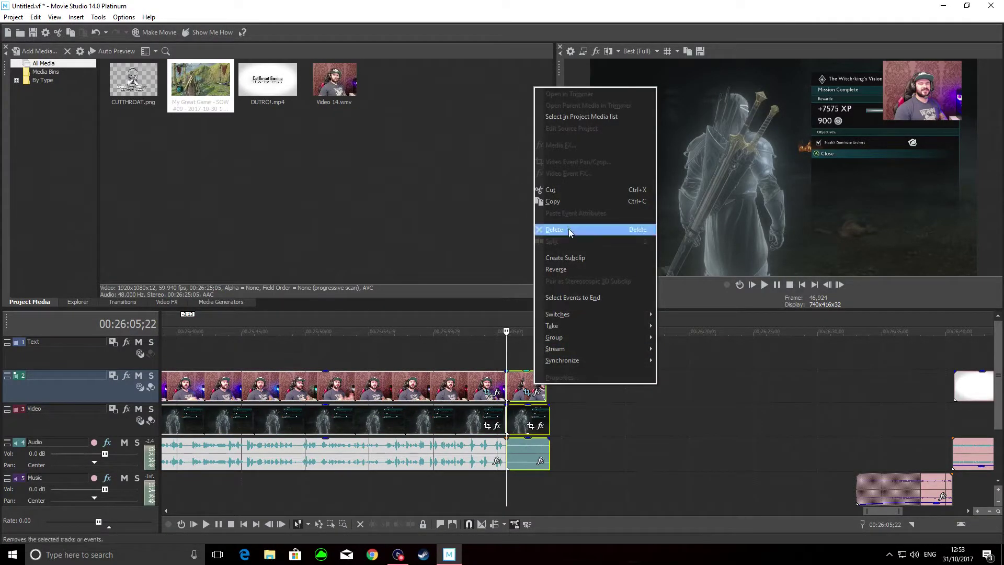
{"action": "left_click", "coordinate": [569, 228]}
{"action": "mouse_move", "coordinate": [889, 489]}
{"action": "left_mouse_down"}
{"action": "mouse_move", "coordinate": [542, 419]}
{"action": "mouse_move", "coordinate": [520, 424]}
{"action": "left_mouse_up"}
- Play a mid-video section up to about 00:17:43 to check the facecam overlay against the gameplay
{"action": "left_click_drag", "start_coordinate": [892, 512], "coordinate": [654, 507]}
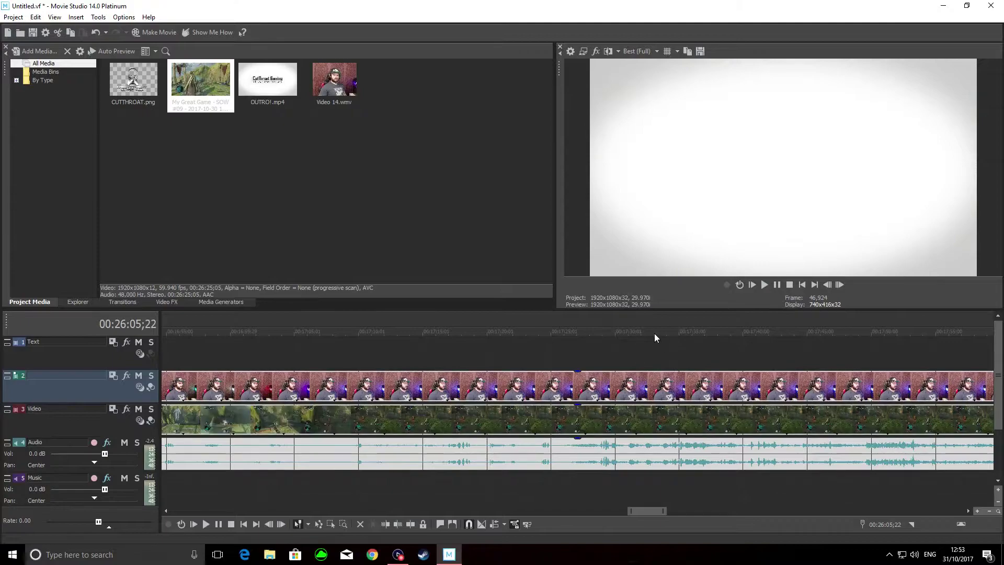
{"action": "left_click", "coordinate": [654, 333]}
{"action": "left_click", "coordinate": [765, 285]}
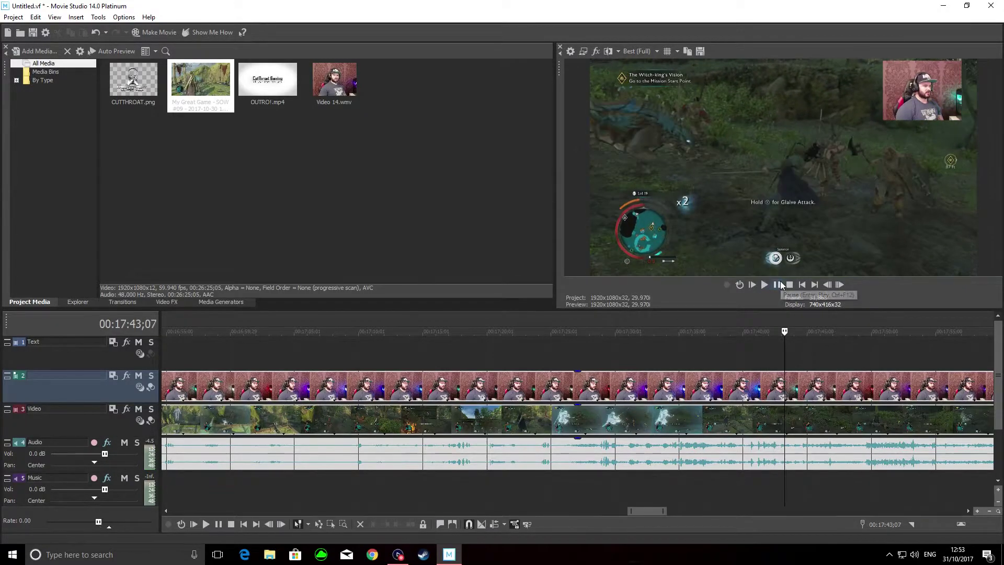
{"action": "left_click", "coordinate": [779, 284]}
{"action": "left_click_drag", "start_coordinate": [638, 513], "coordinate": [184, 511]}
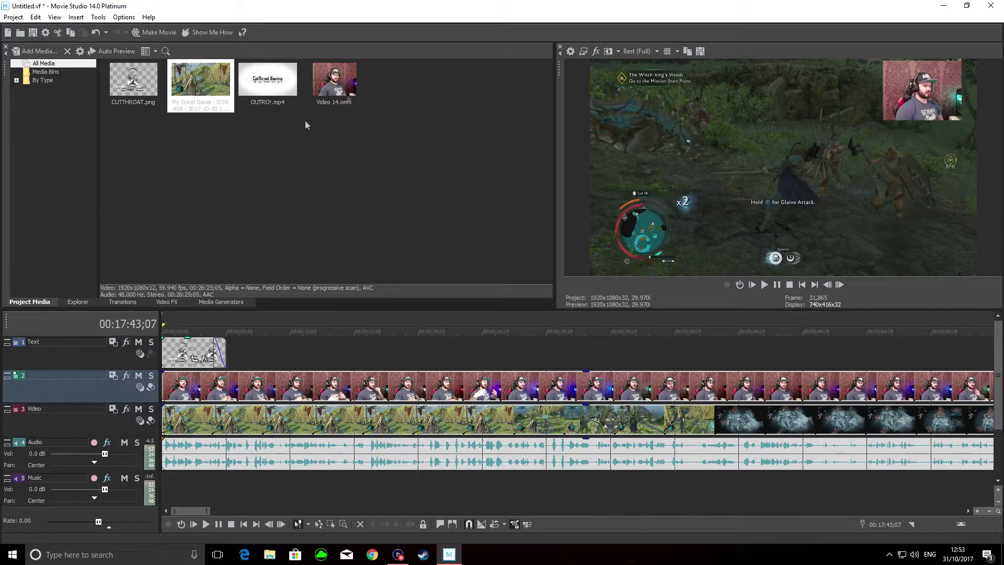
{"action": "left_click_drag", "start_coordinate": [191, 513], "coordinate": [343, 506]}
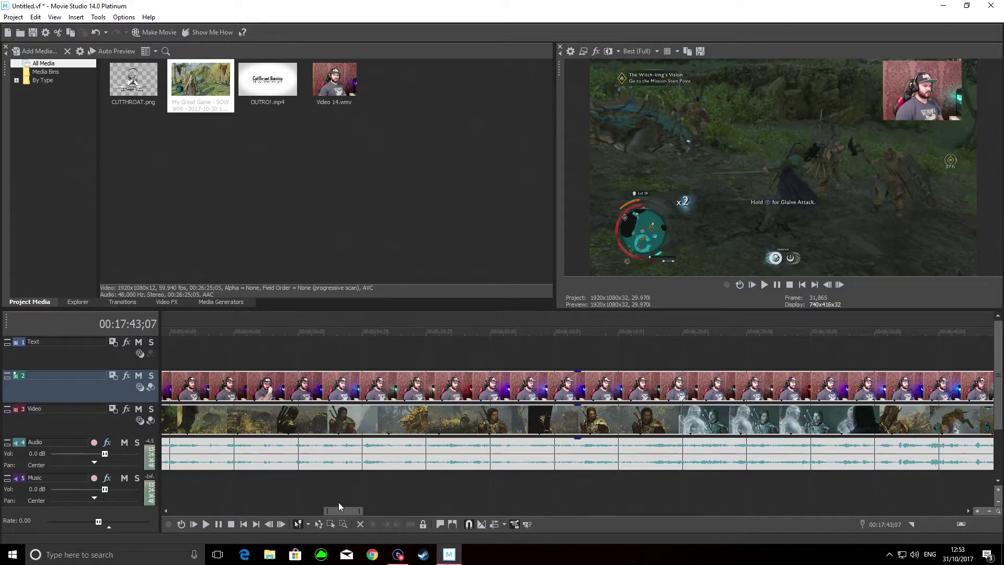
{"action": "left_click_drag", "start_coordinate": [345, 509], "coordinate": [376, 513]}
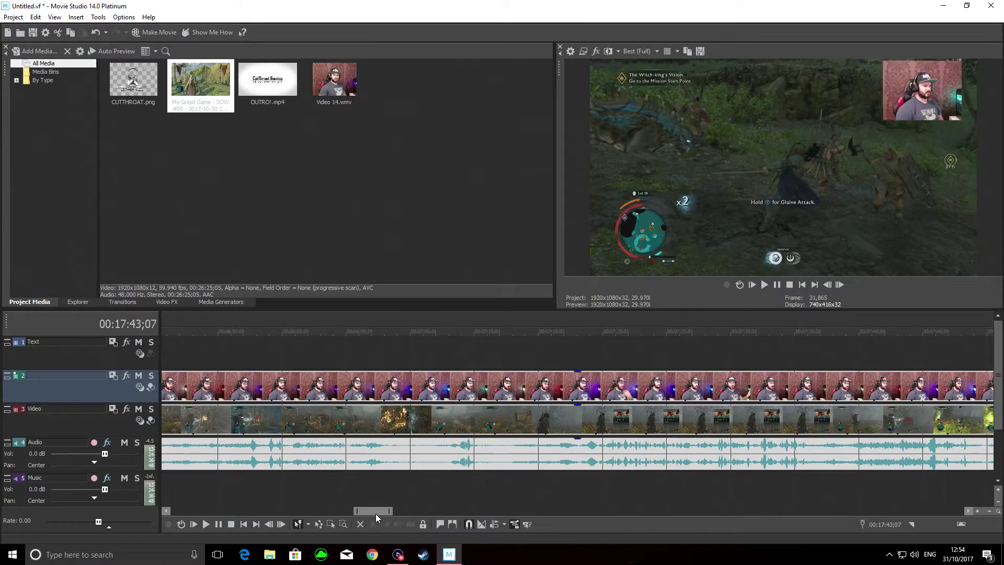
{"action": "left_click_drag", "start_coordinate": [381, 513], "coordinate": [190, 510]}
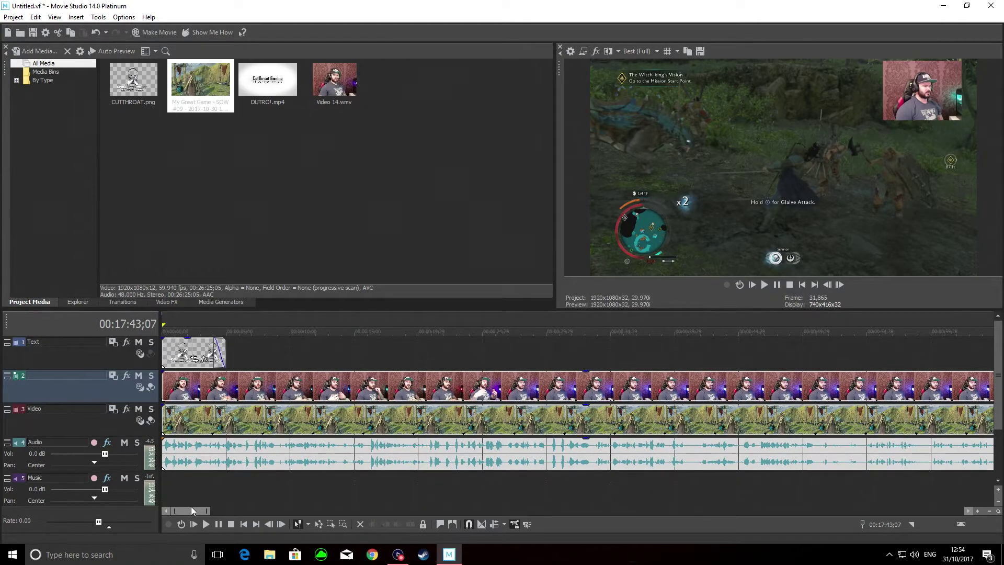